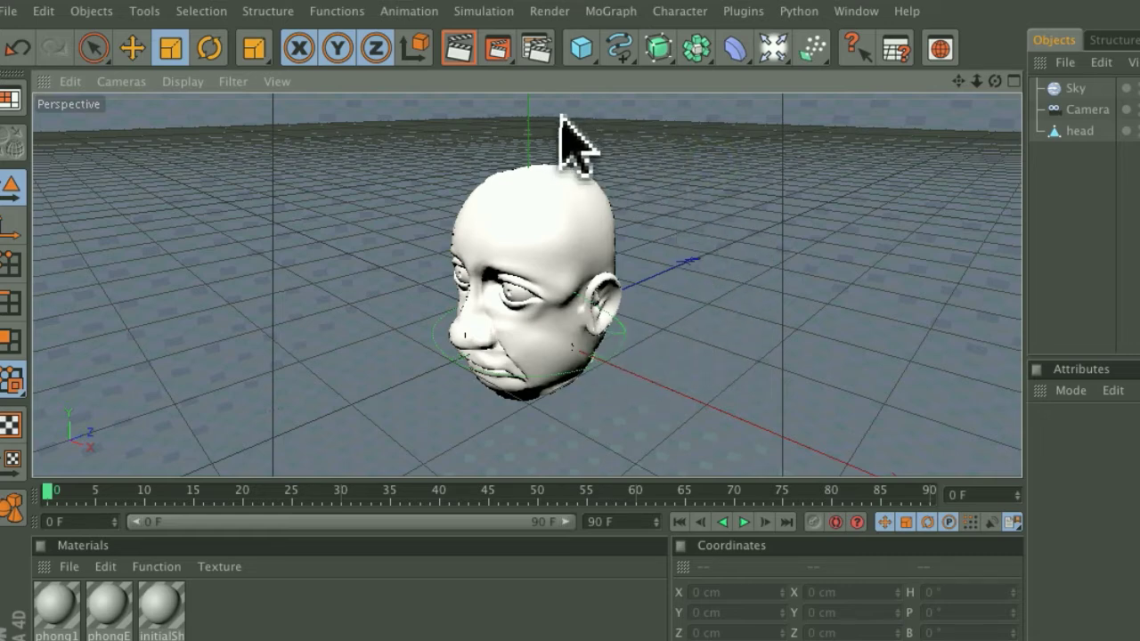
In Render Settings, set the output file to headBeauty on the Desktop
left_click(549, 11)
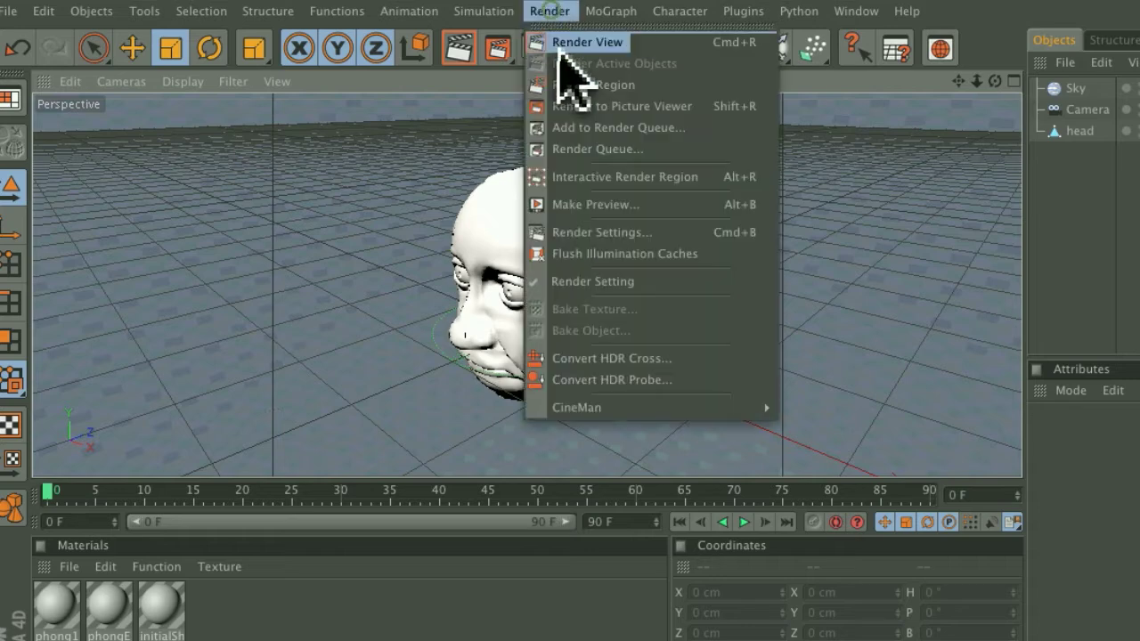
left_click(634, 233)
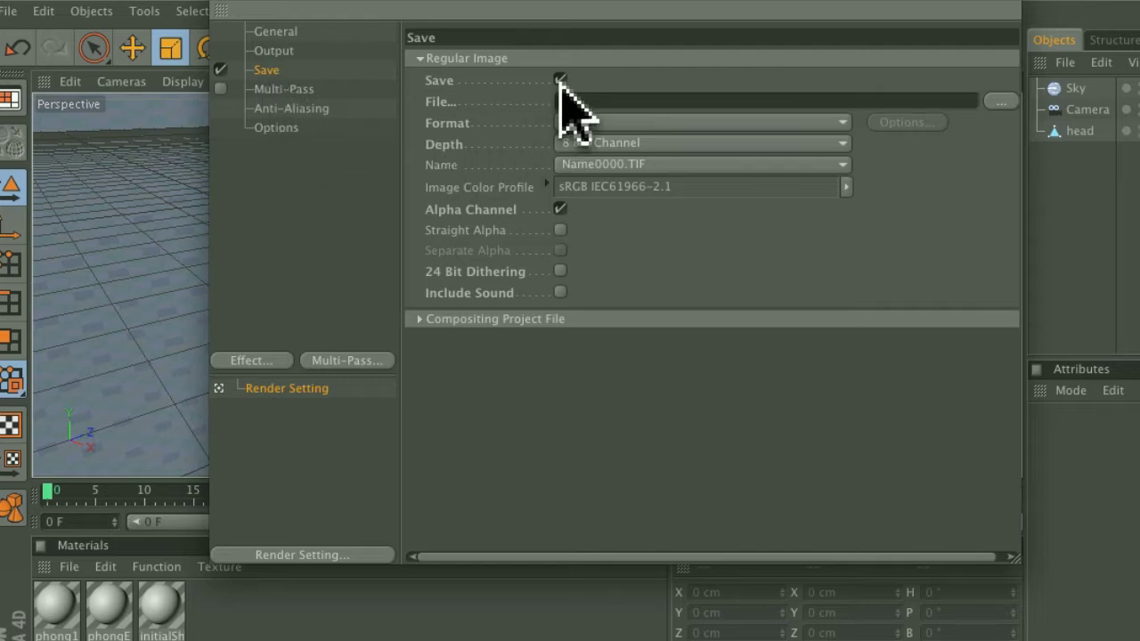
left_click(1002, 102)
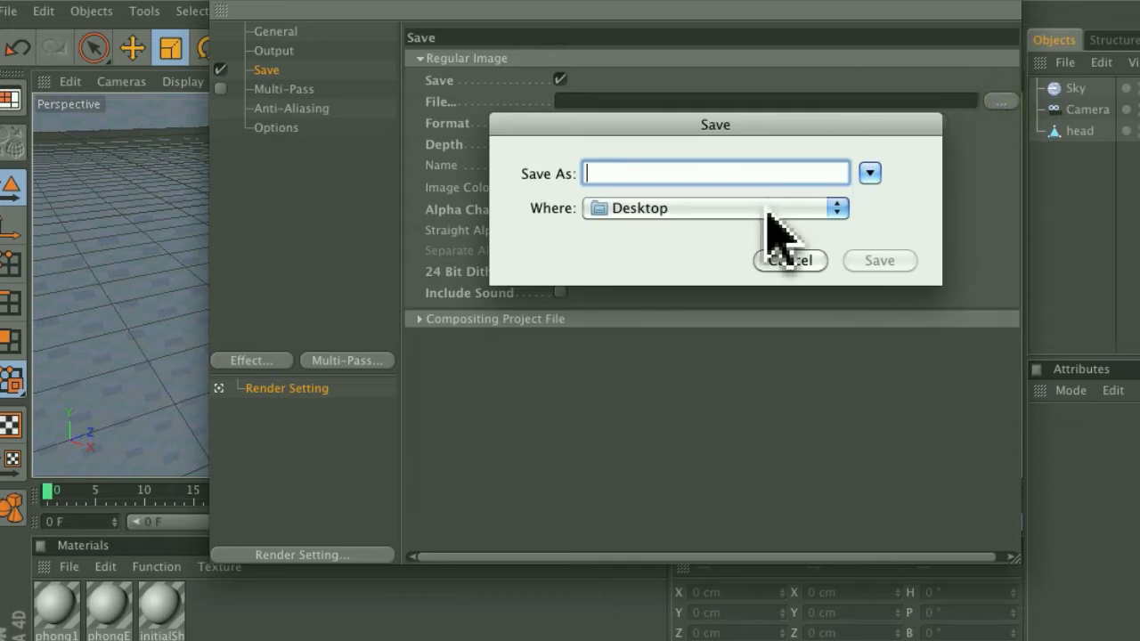
type("headBeauty")
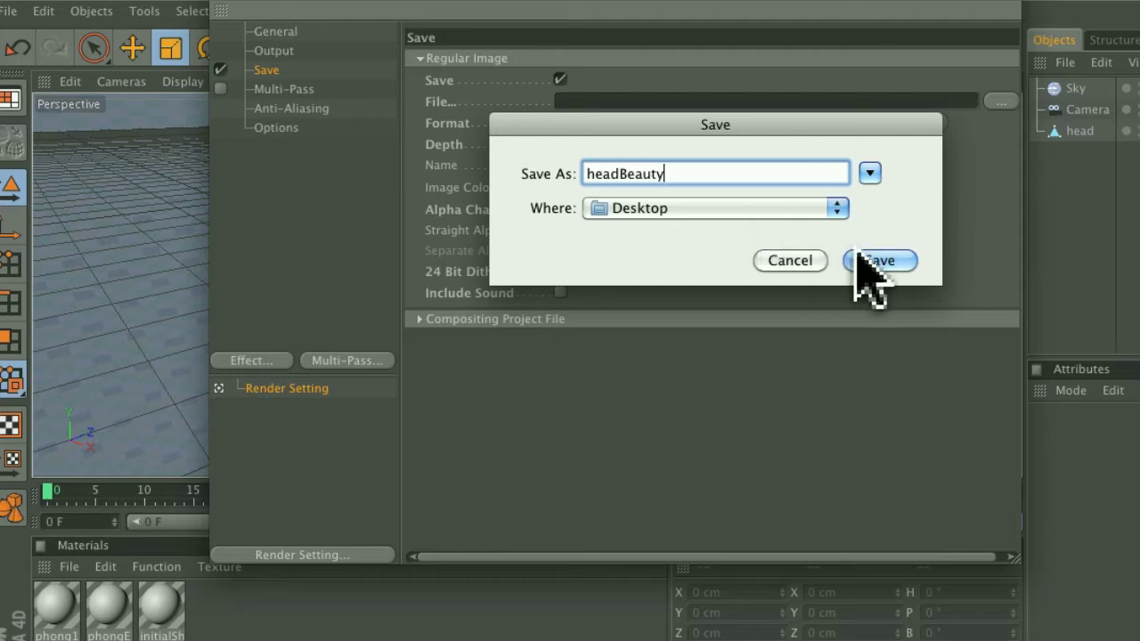
left_click(868, 260)
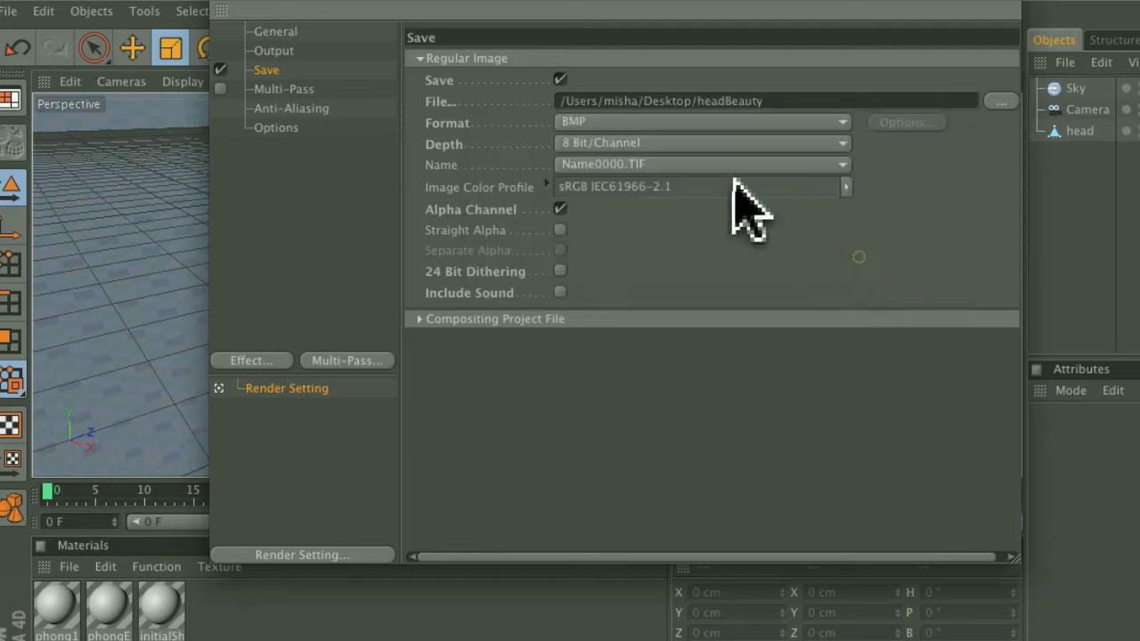
Save as TARGA with alpha channel, plus a compositing project file including 3D data
left_click(686, 123)
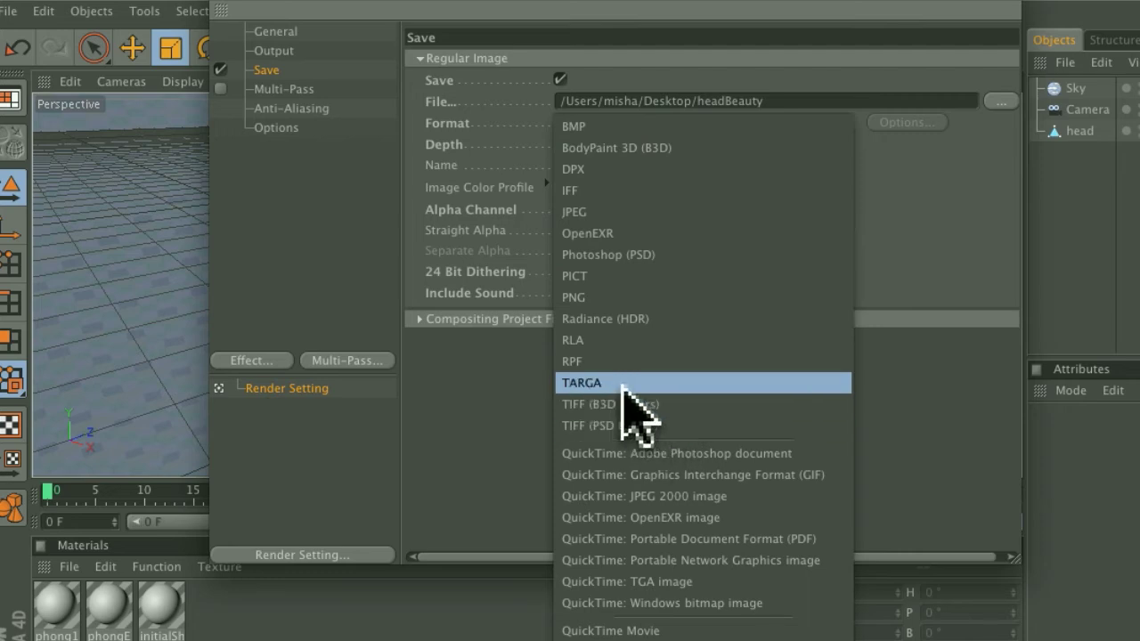
left_click(579, 391)
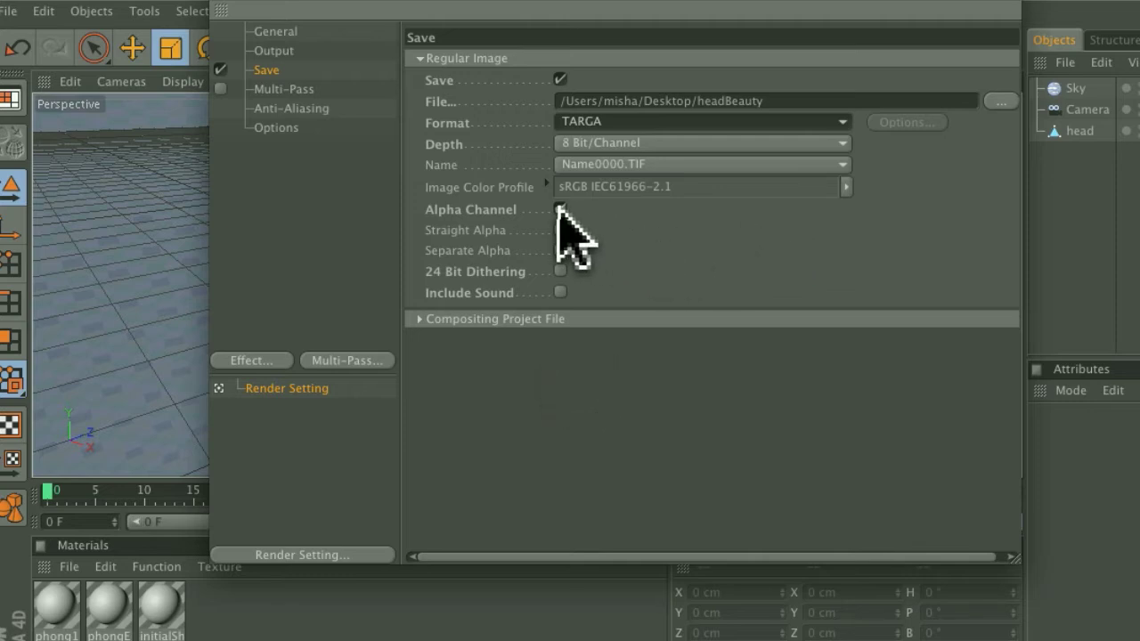
left_click(560, 210)
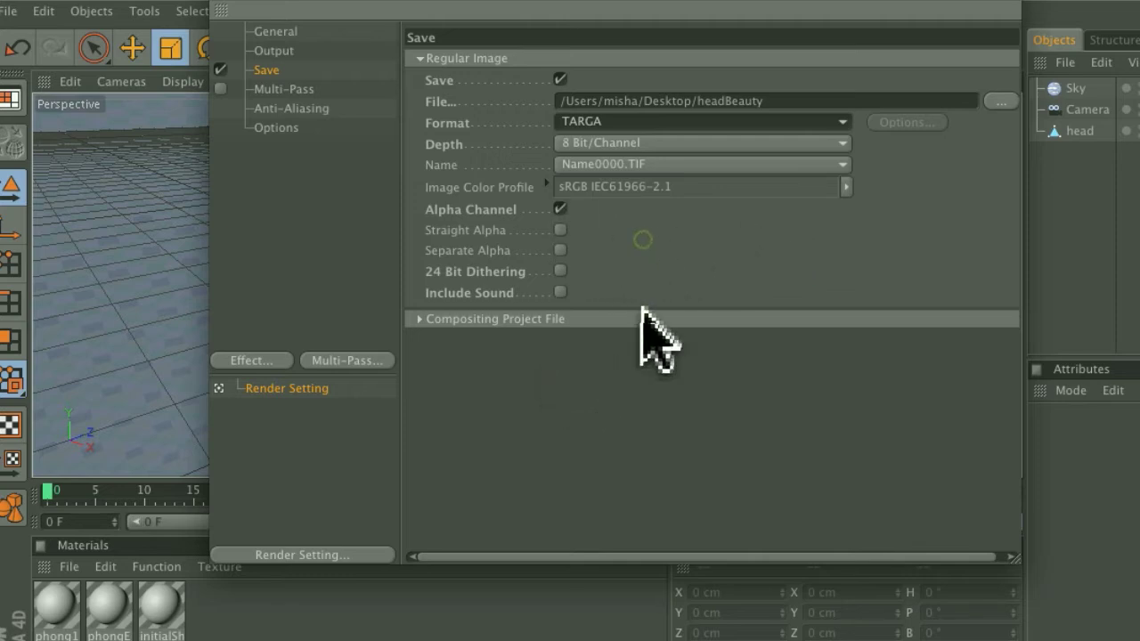
left_click(419, 319)
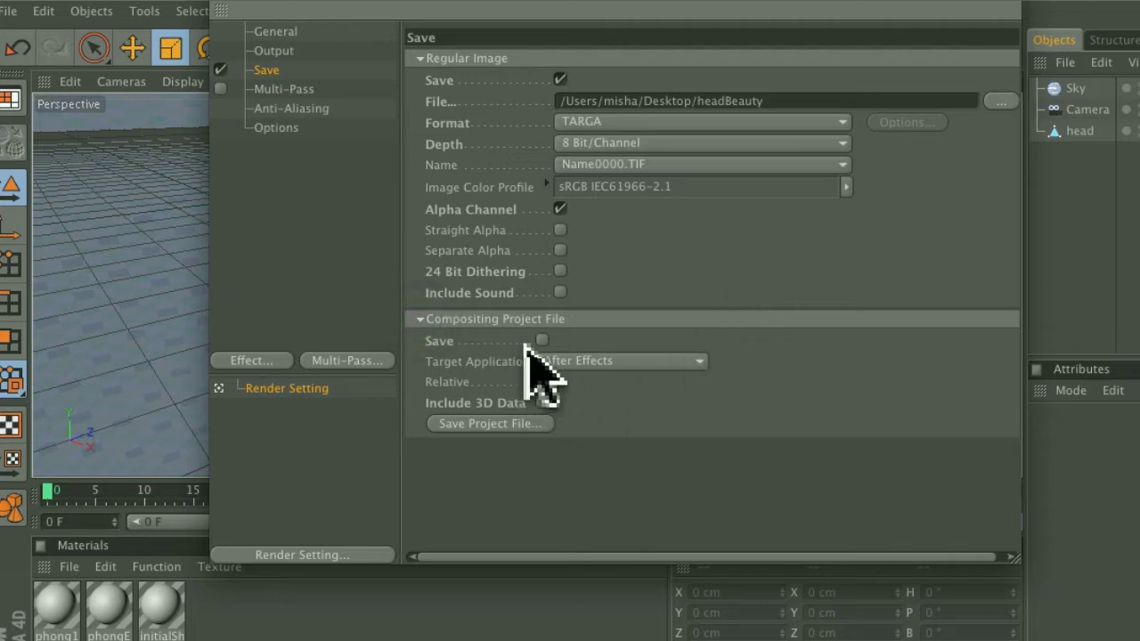
left_click(541, 341)
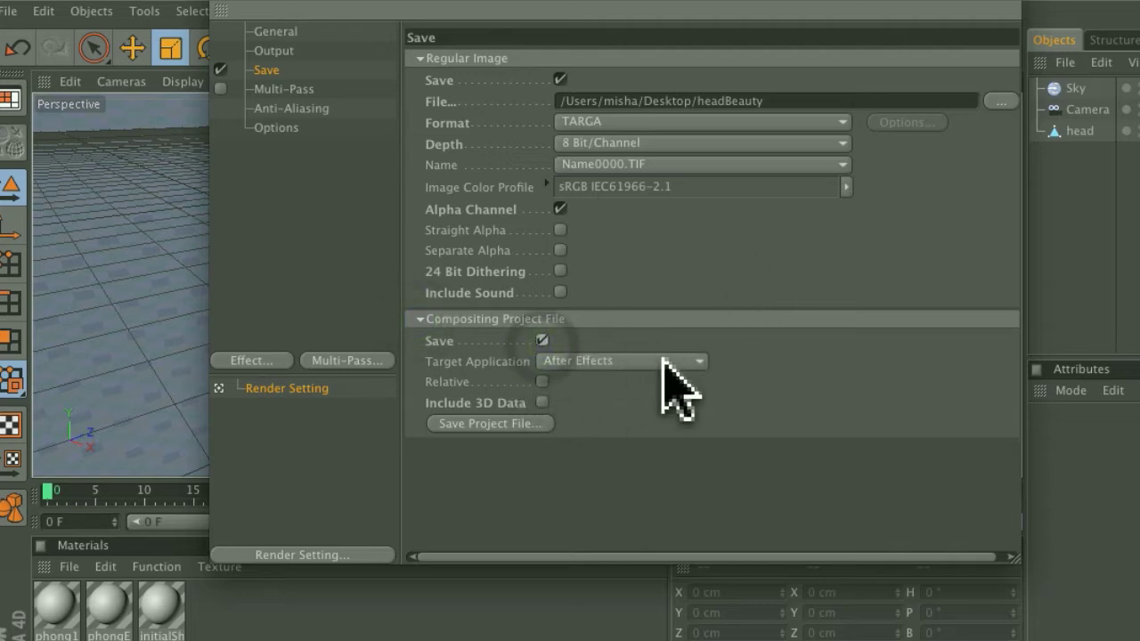
left_click(543, 403)
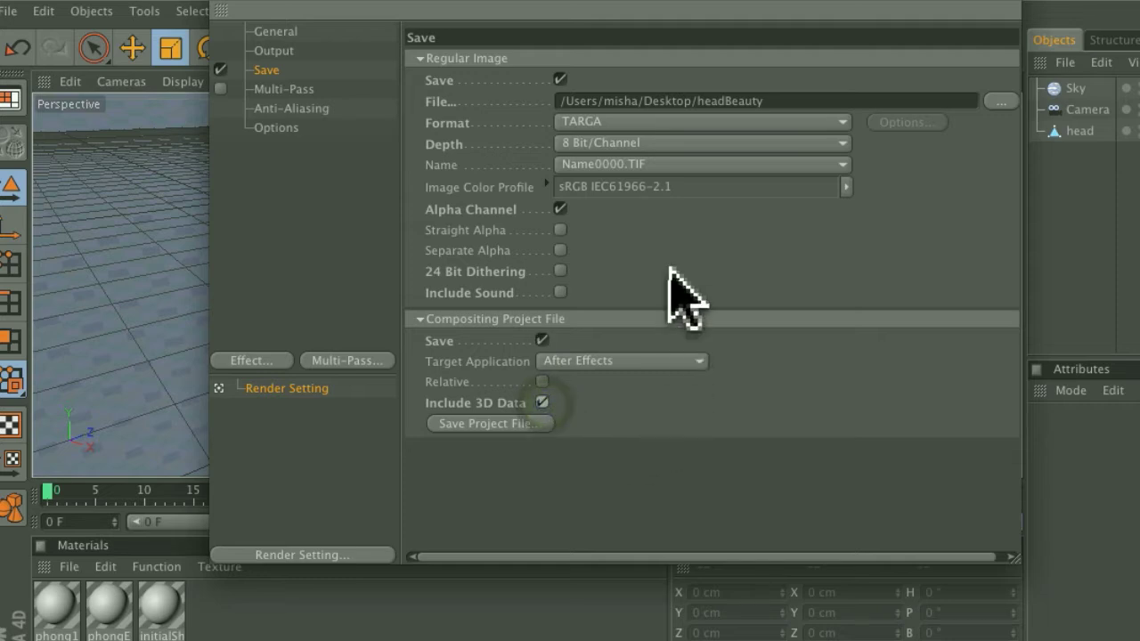
Enable Multi-Pass and add a Material Normal pass, leaving anti-aliasing at None
left_click(267, 89)
left_click(220, 89)
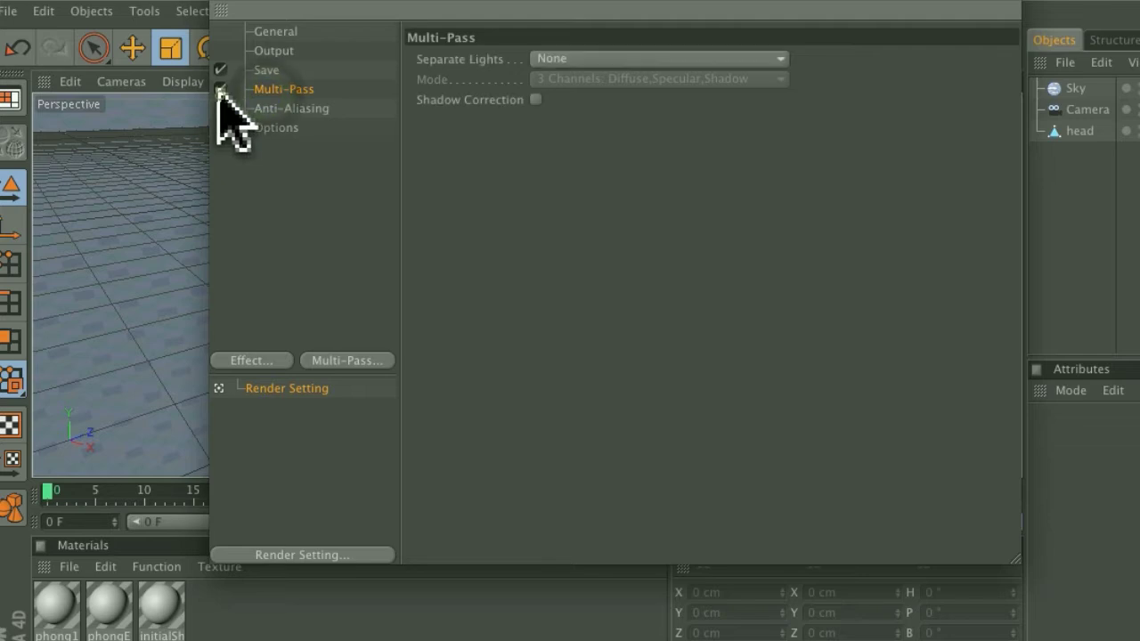
left_click(374, 361)
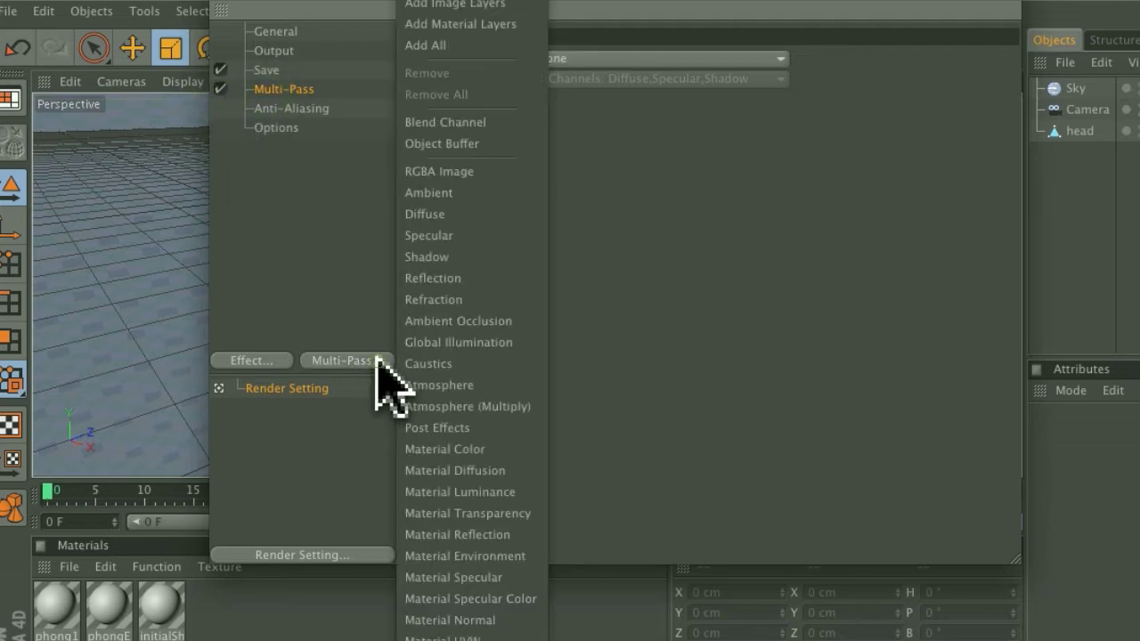
left_click(476, 621)
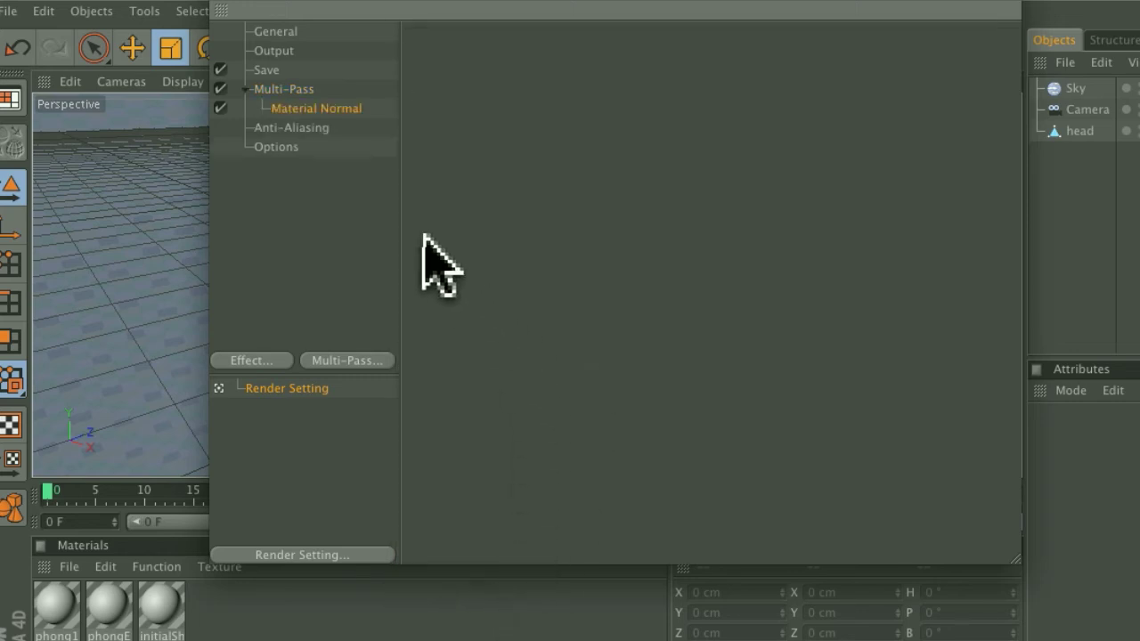
left_click(297, 127)
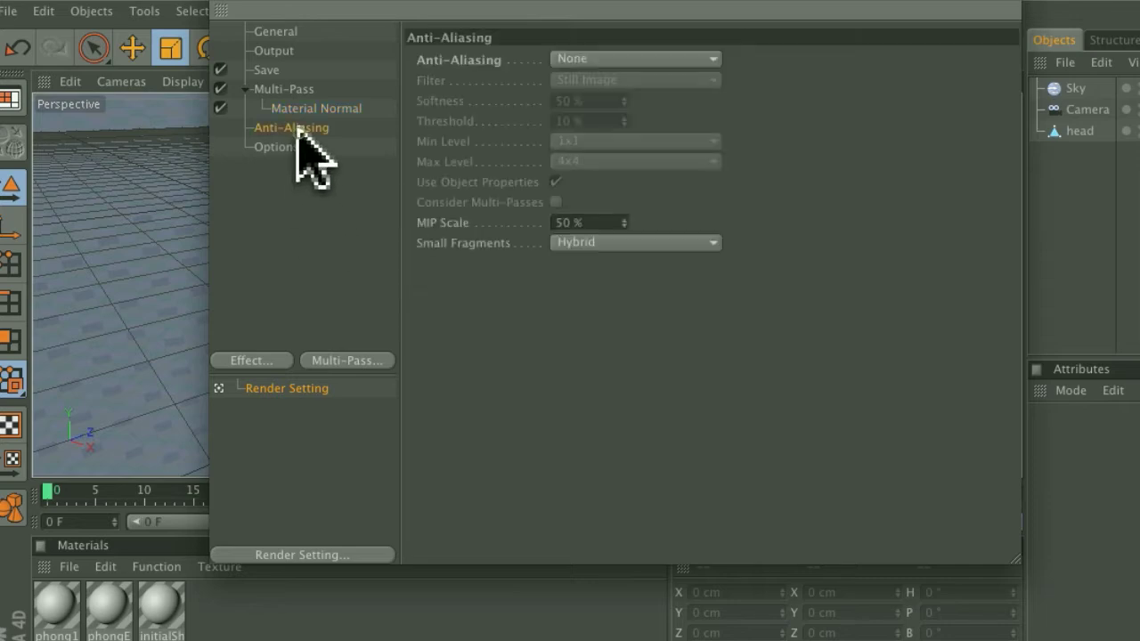
left_click(613, 61)
left_click(613, 62)
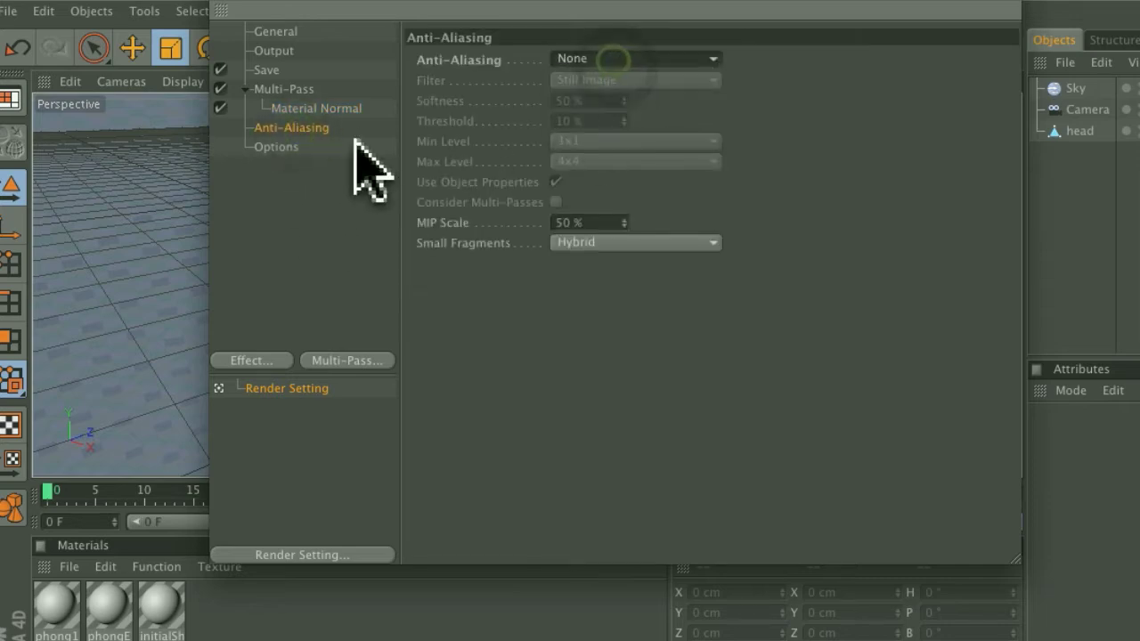
Set the multi-pass image file to headNormal on the Desktop
left_click(298, 89)
left_click(267, 72)
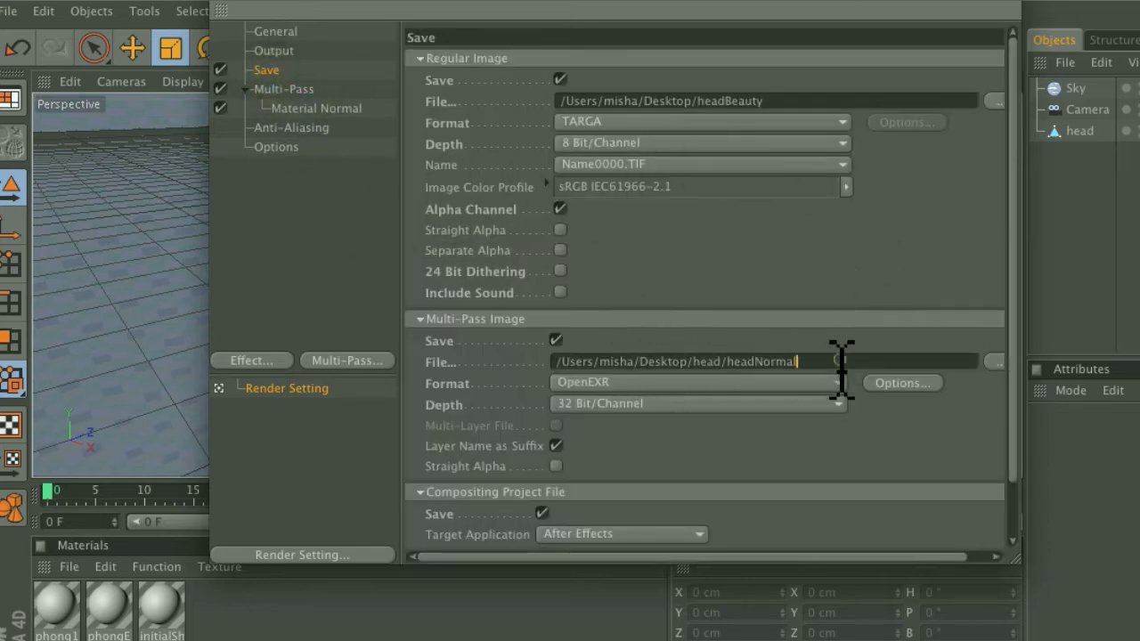
left_click(994, 362)
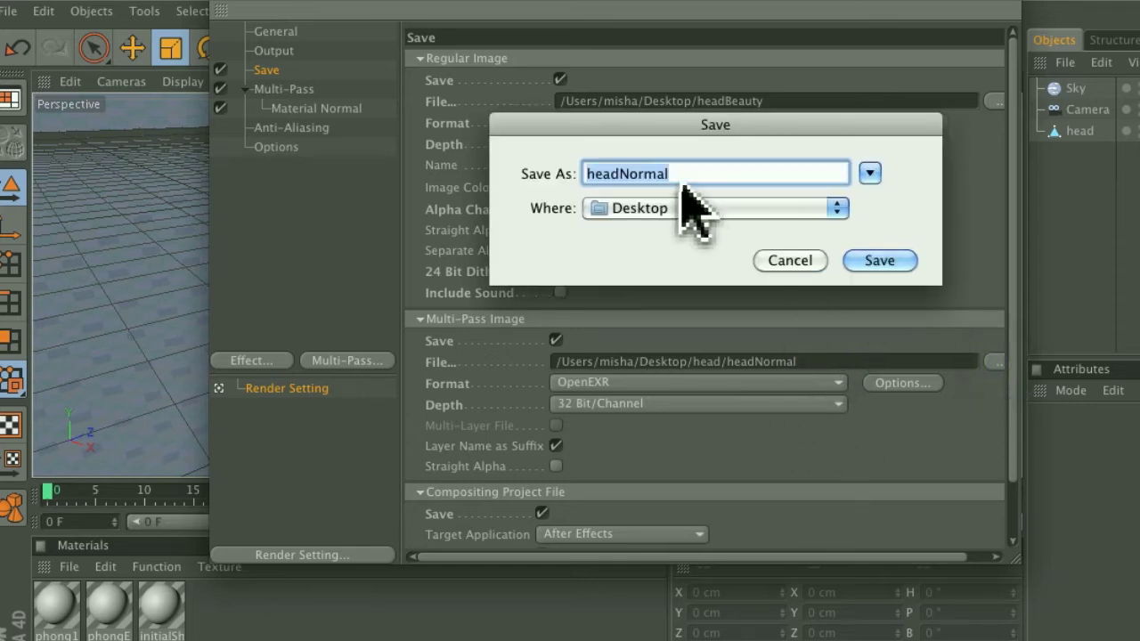
type("hea")
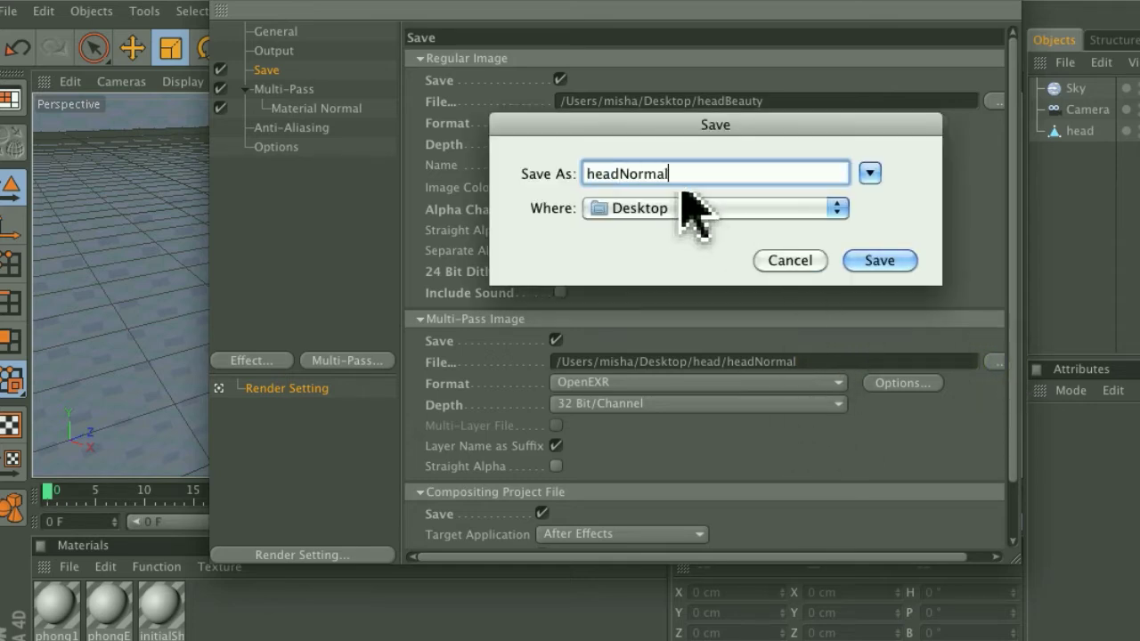
key("Return")
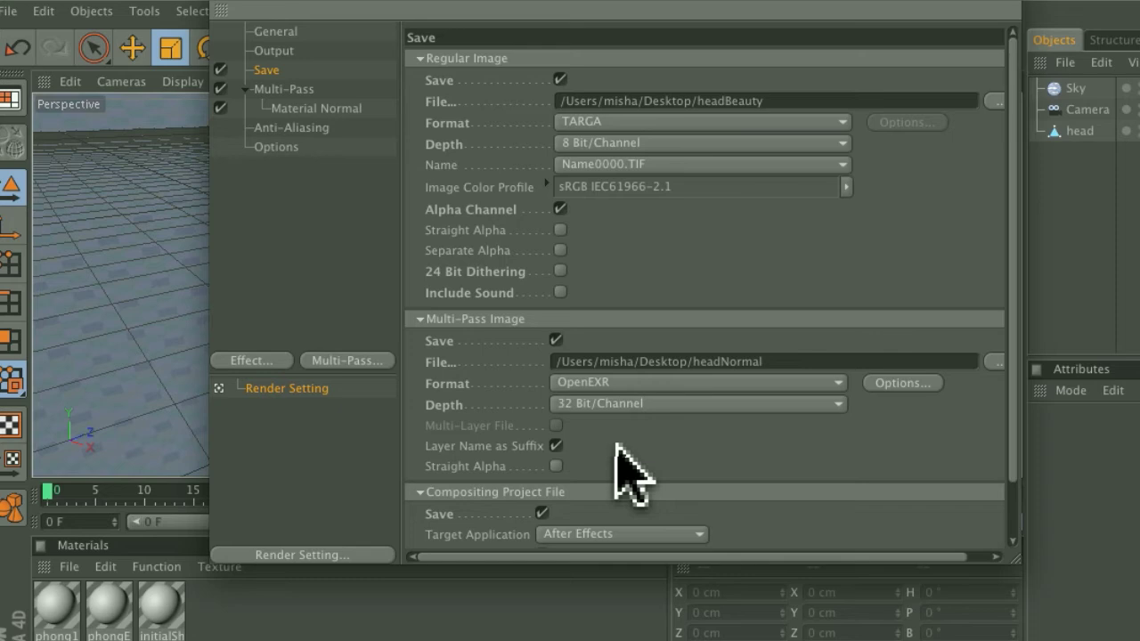
Add the head scene to the Render Queue, saving the scene changes
left_click(229, 7)
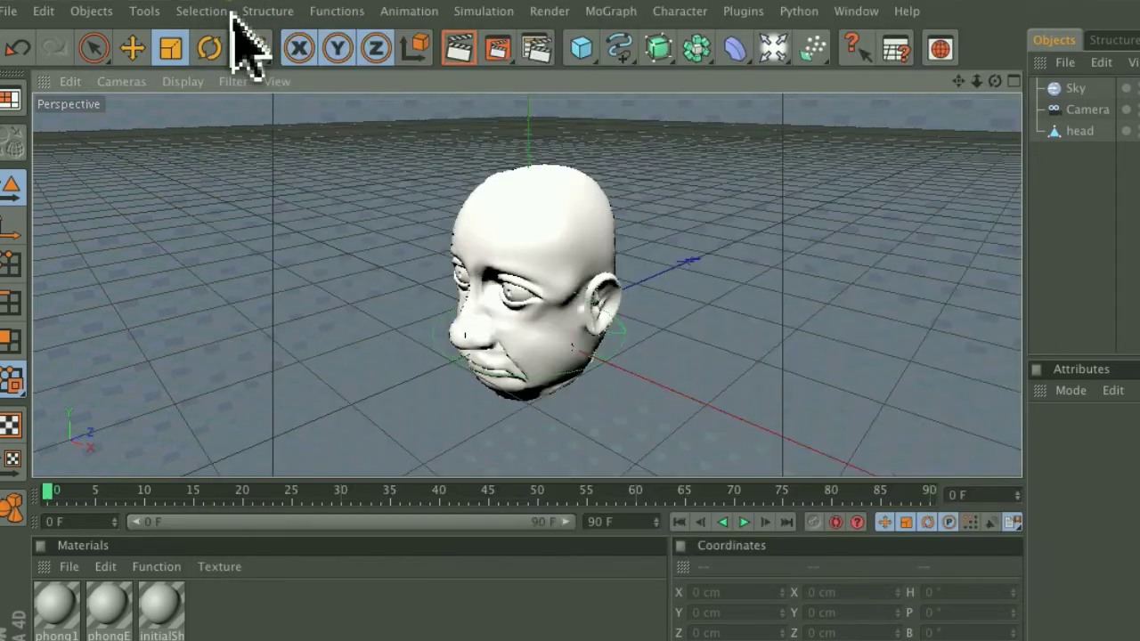
left_click(675, 312)
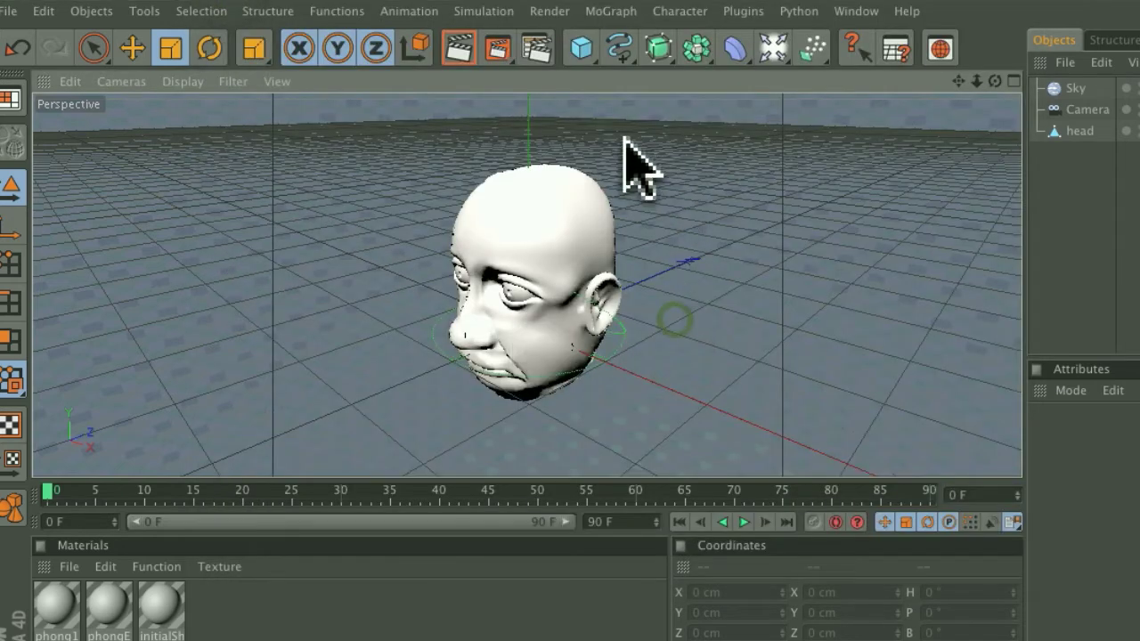
left_click(550, 12)
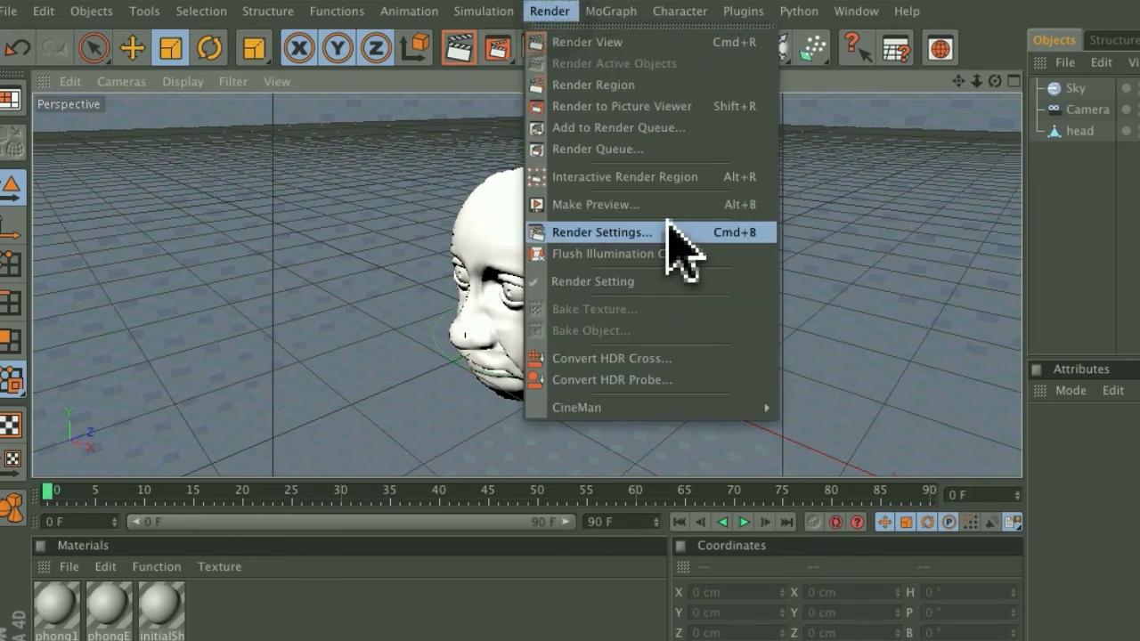
left_click(603, 126)
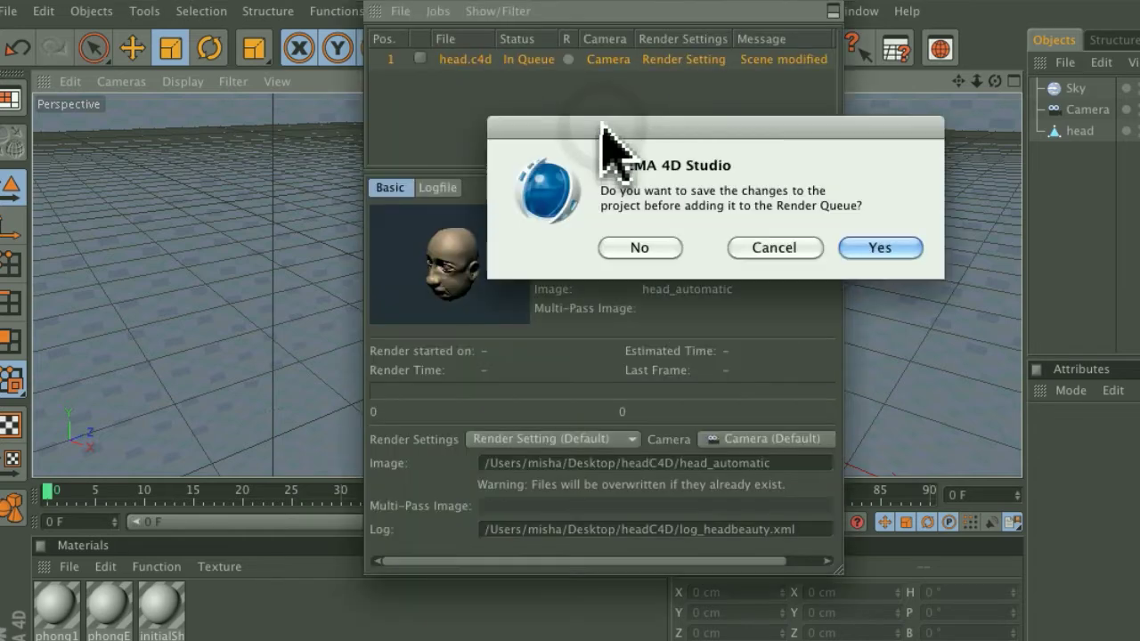
left_click(875, 250)
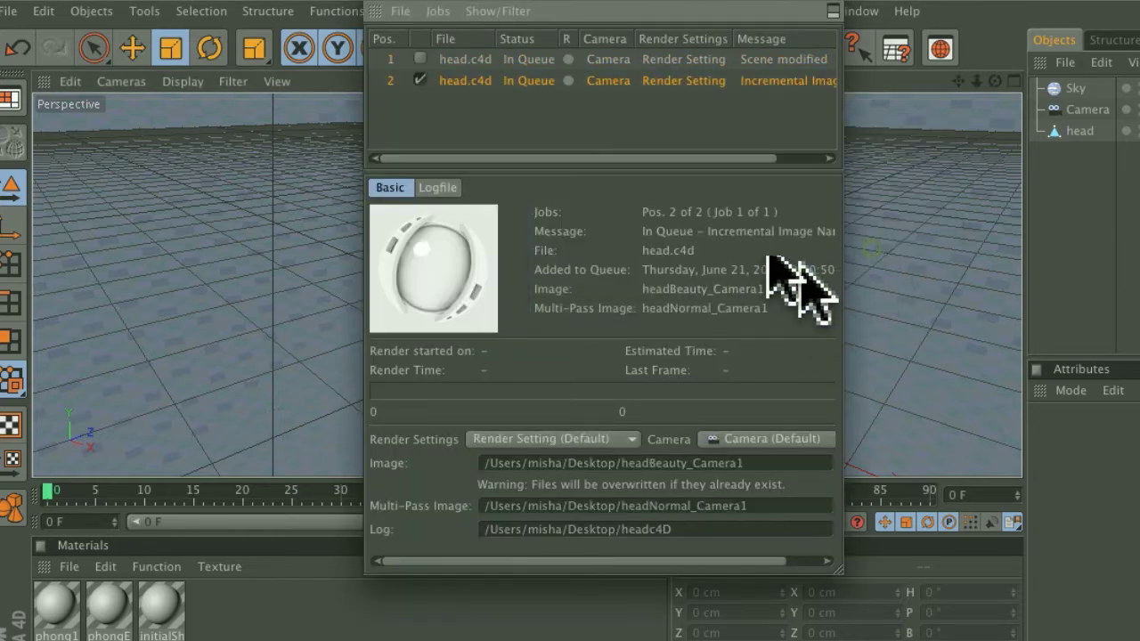
Start rendering the queued job, then close the Render Queue
left_click(441, 11)
left_click(511, 42)
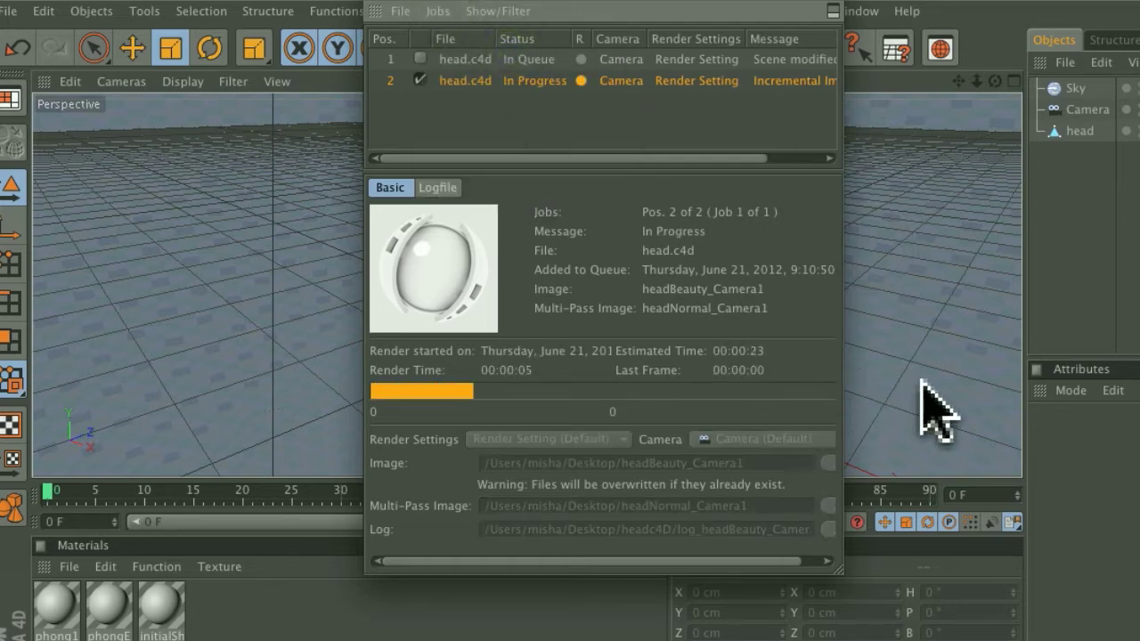
left_click(373, 7)
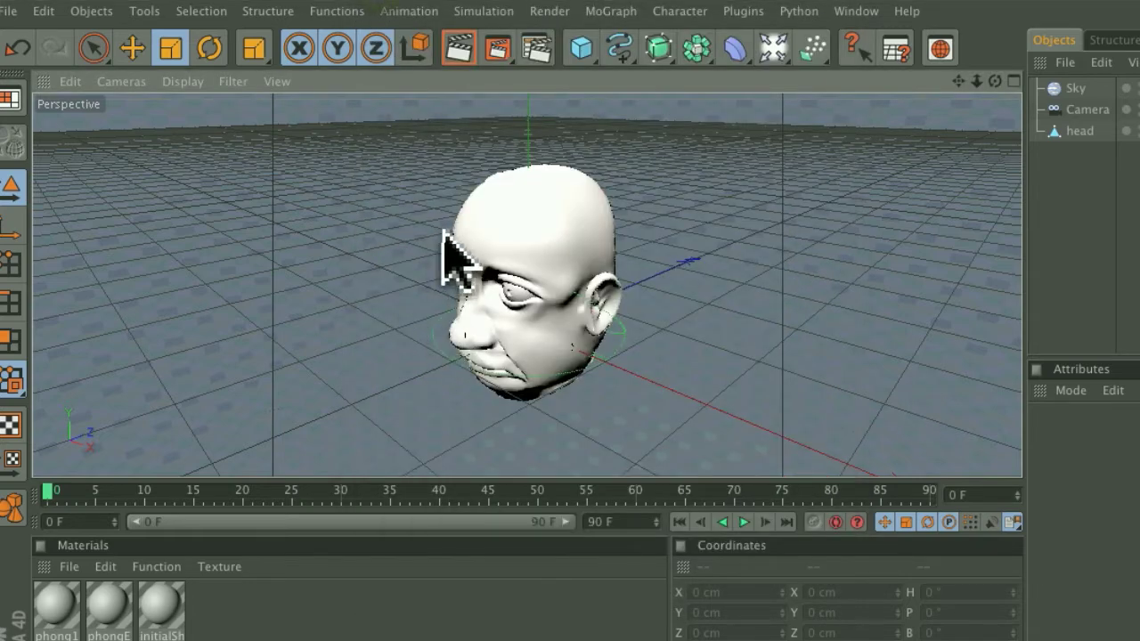
Turn off Multi-Pass and compositing file saving, and add the PointPosition post effect
left_click(525, 258)
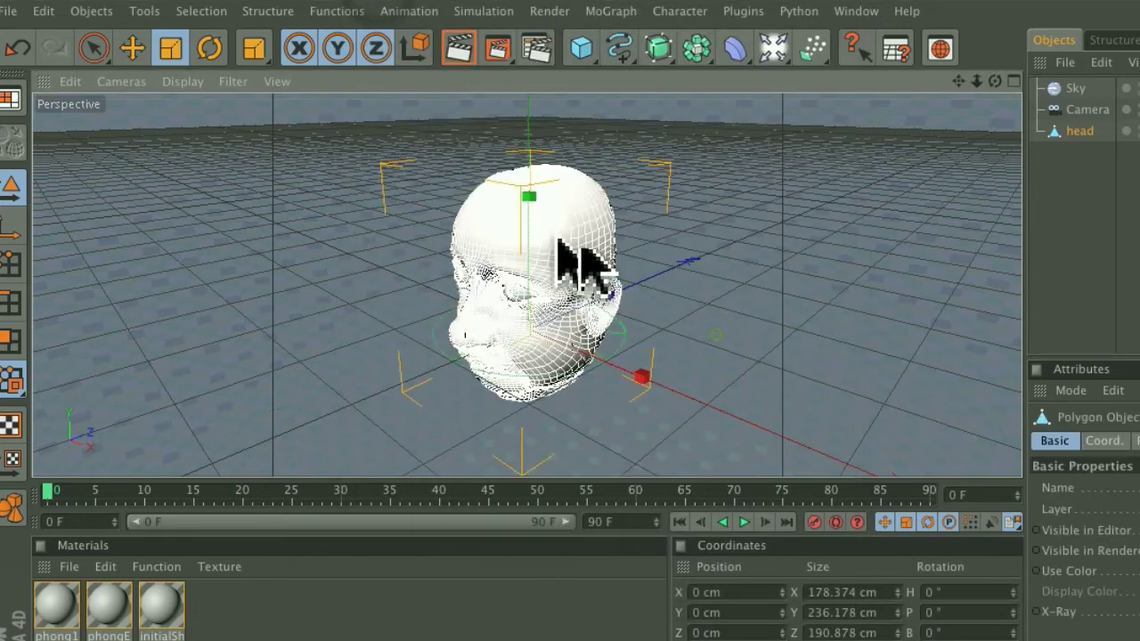
left_click(554, 14)
left_click(570, 234)
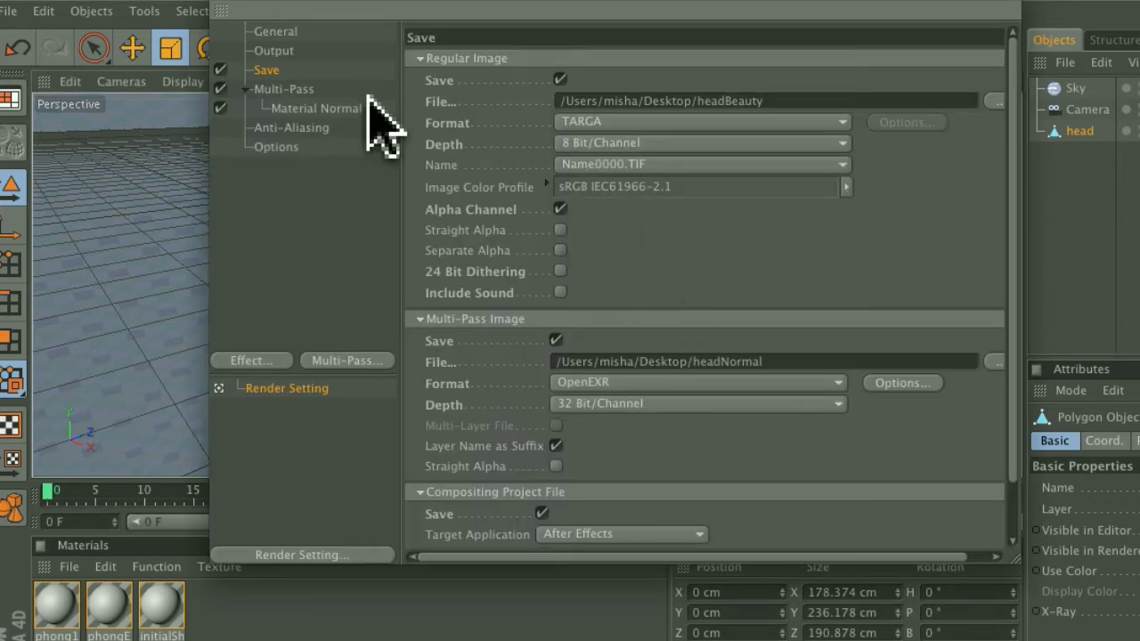
left_click(220, 89)
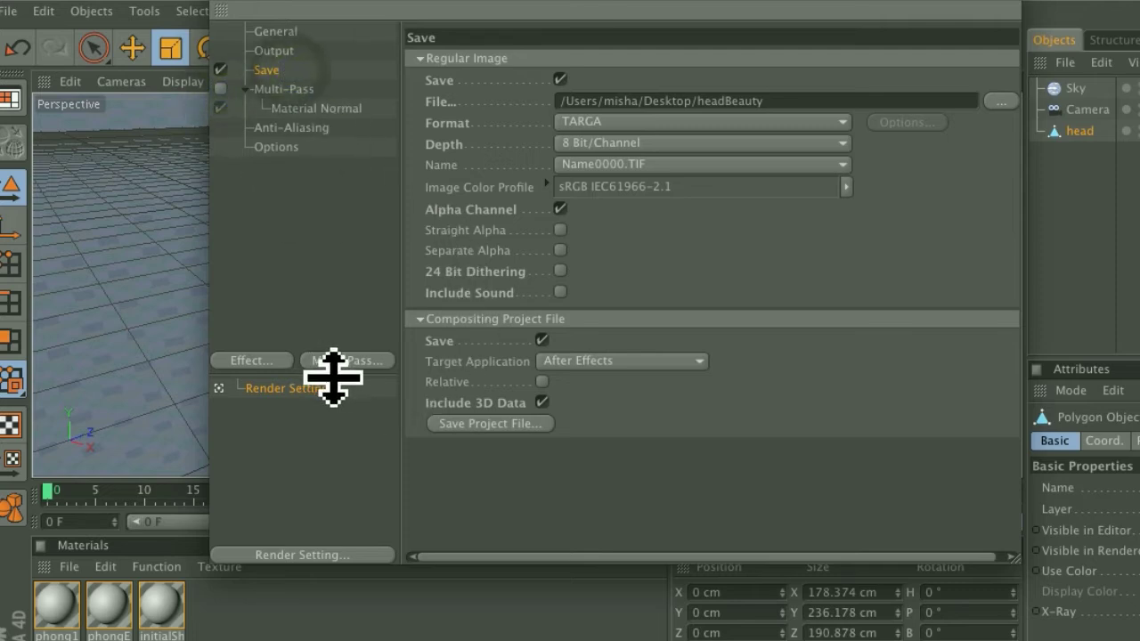
left_click(541, 340)
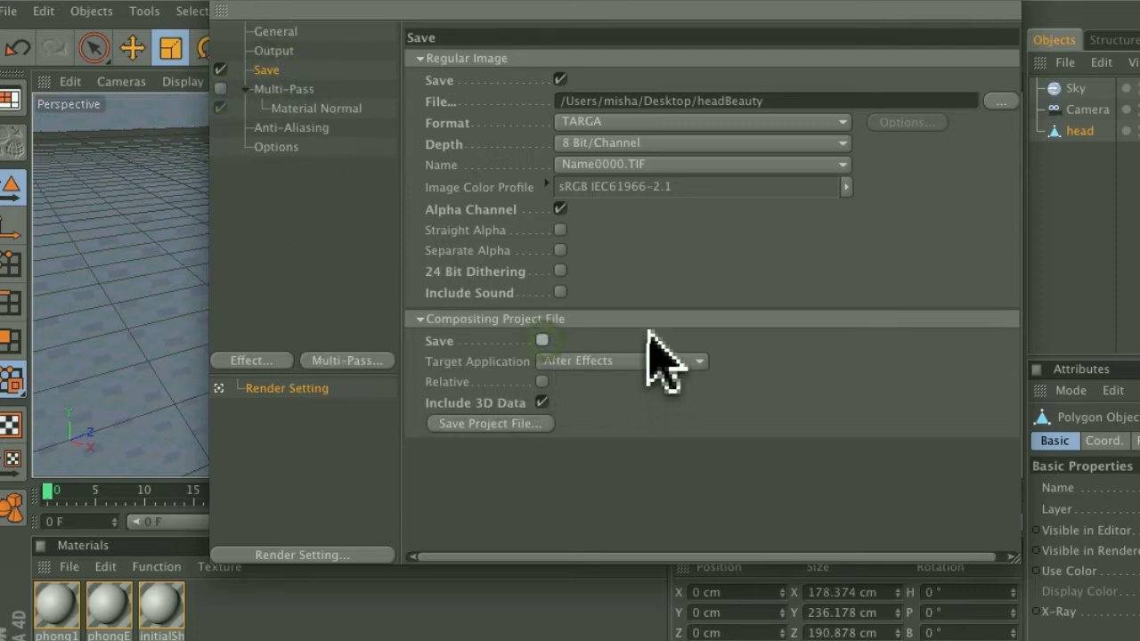
left_click(252, 361)
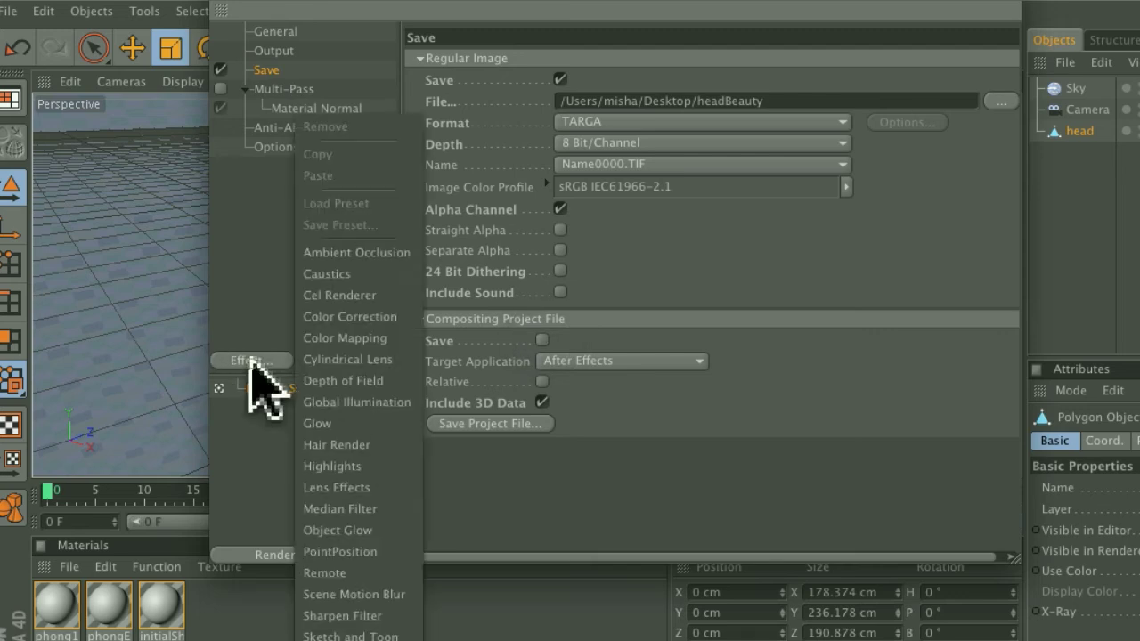
left_click(341, 552)
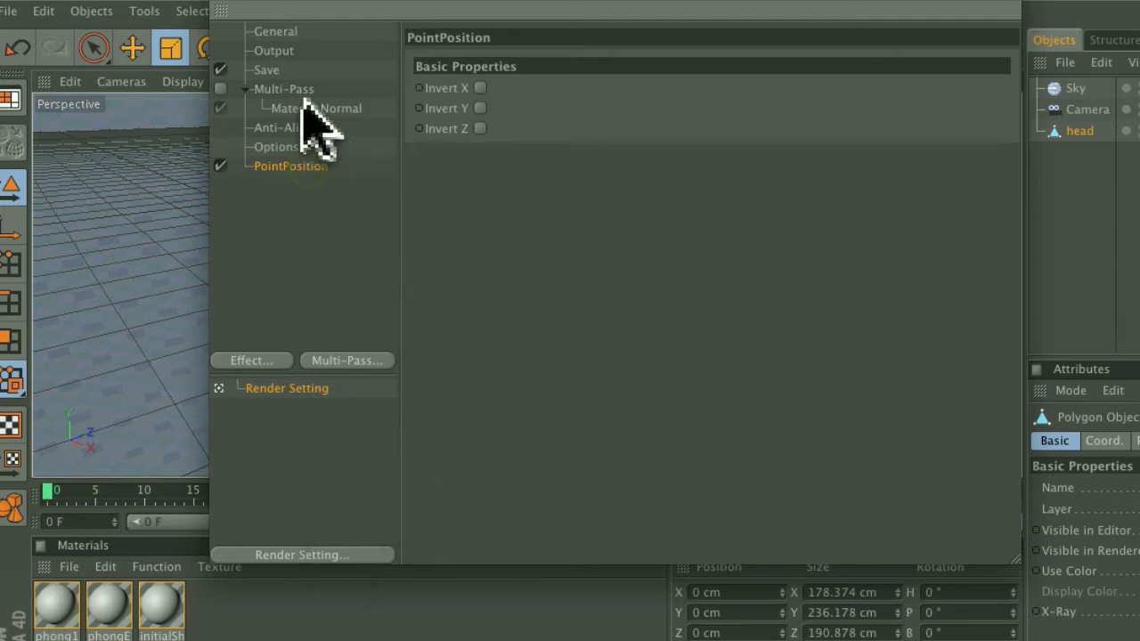
Rename the output file to headPpass and set the format to OpenEXR
left_click(279, 73)
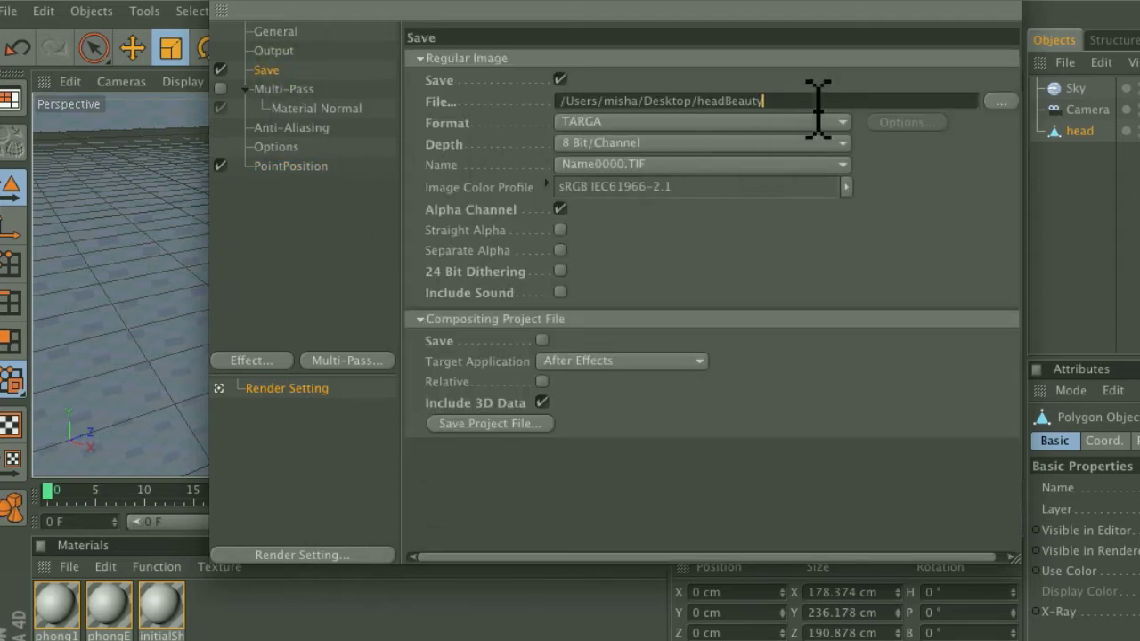
left_click(1001, 100)
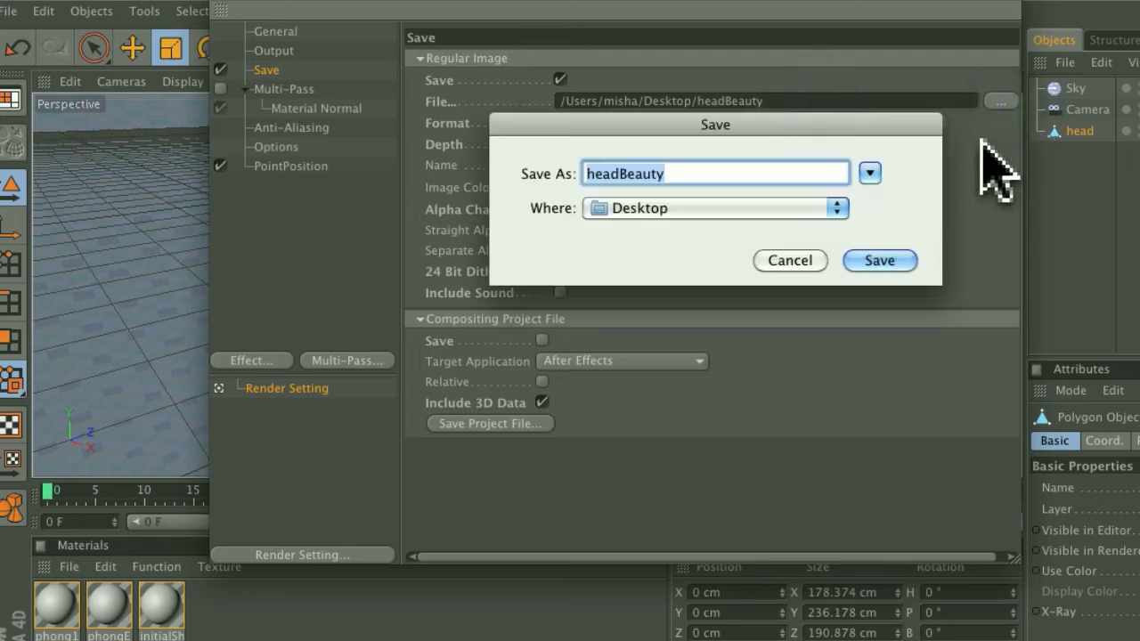
type("headPp")
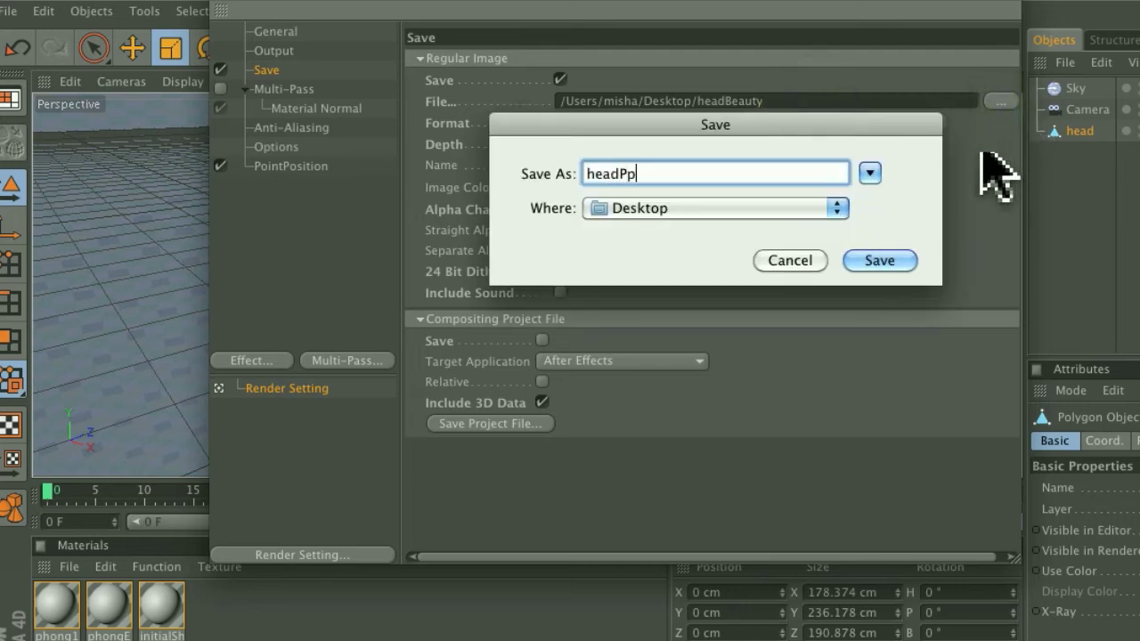
type("ass")
key("Return")
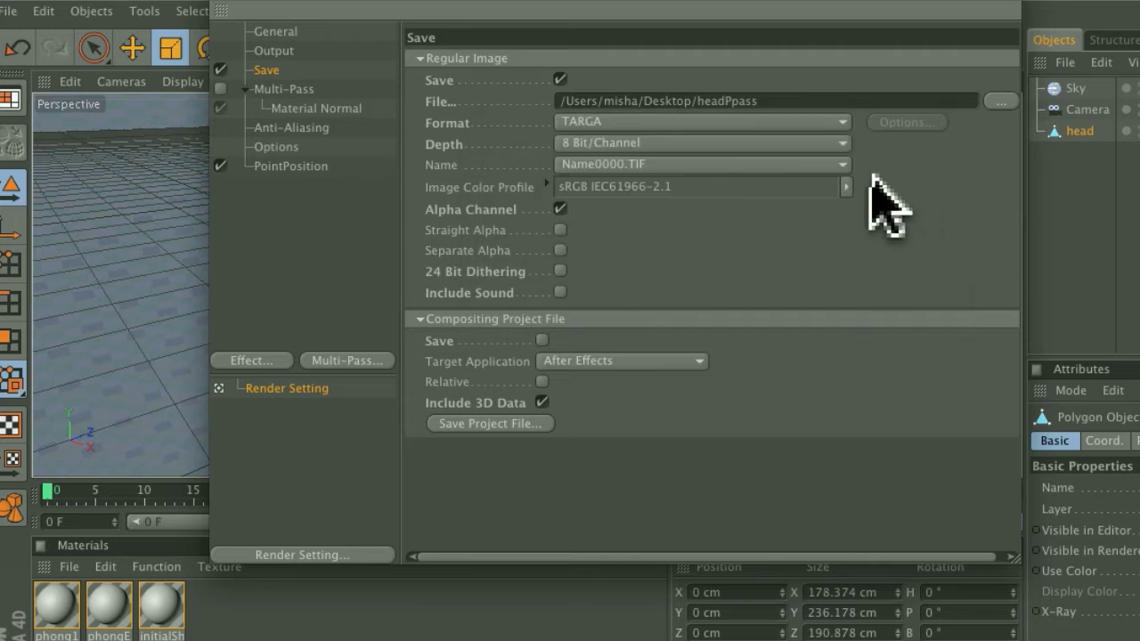
left_click(766, 123)
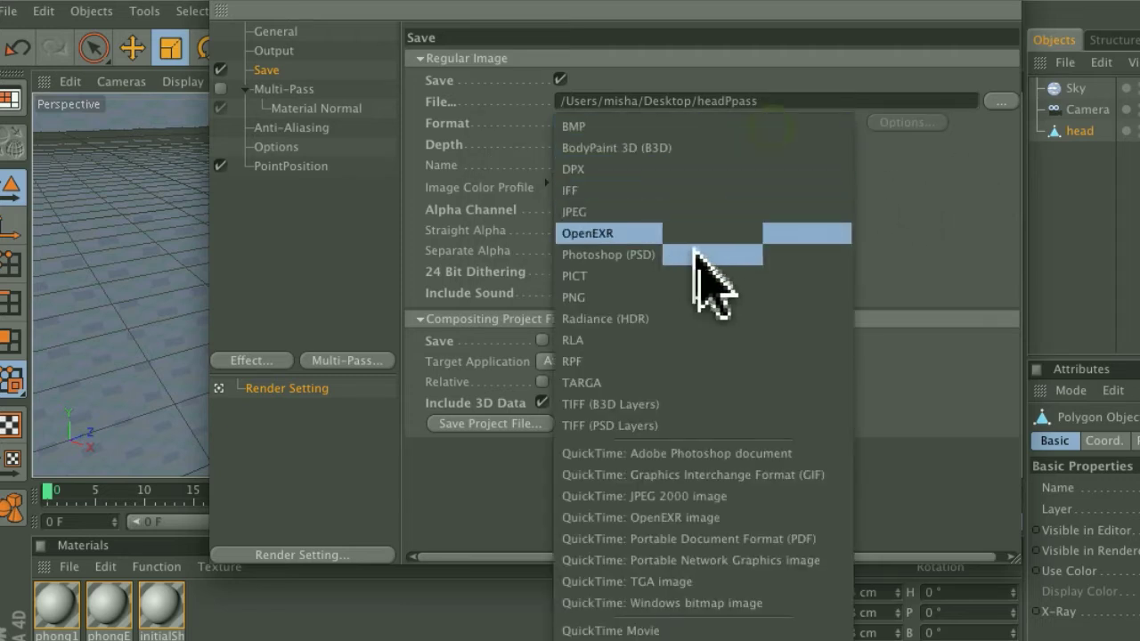
left_click(626, 234)
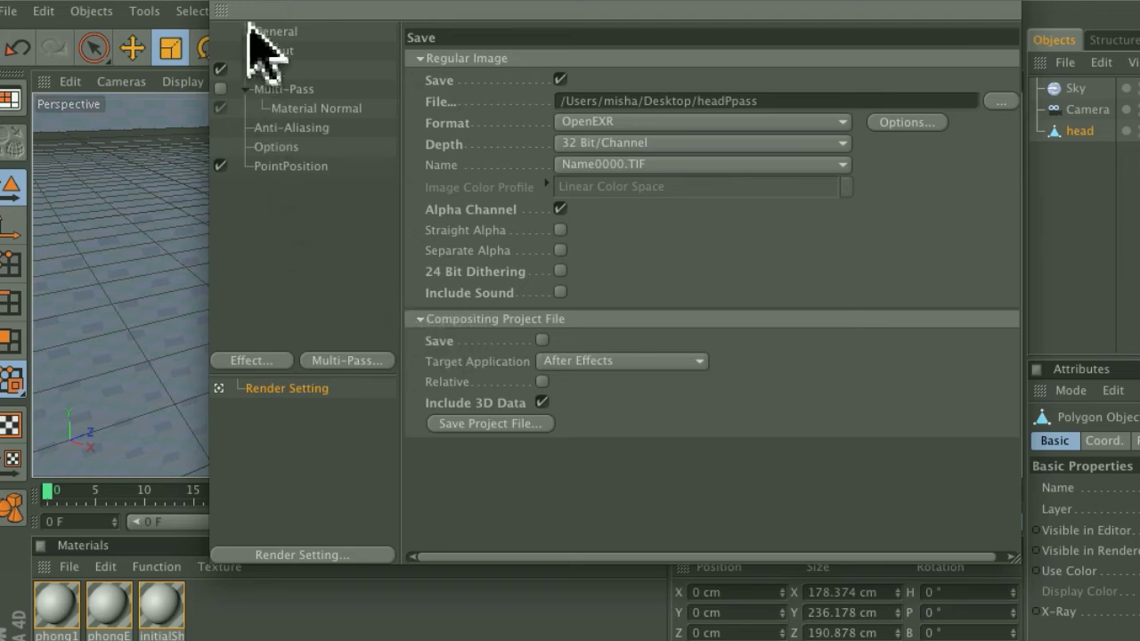
Add the scene to the Render Queue, saving changes, and start rendering
left_click(223, 10)
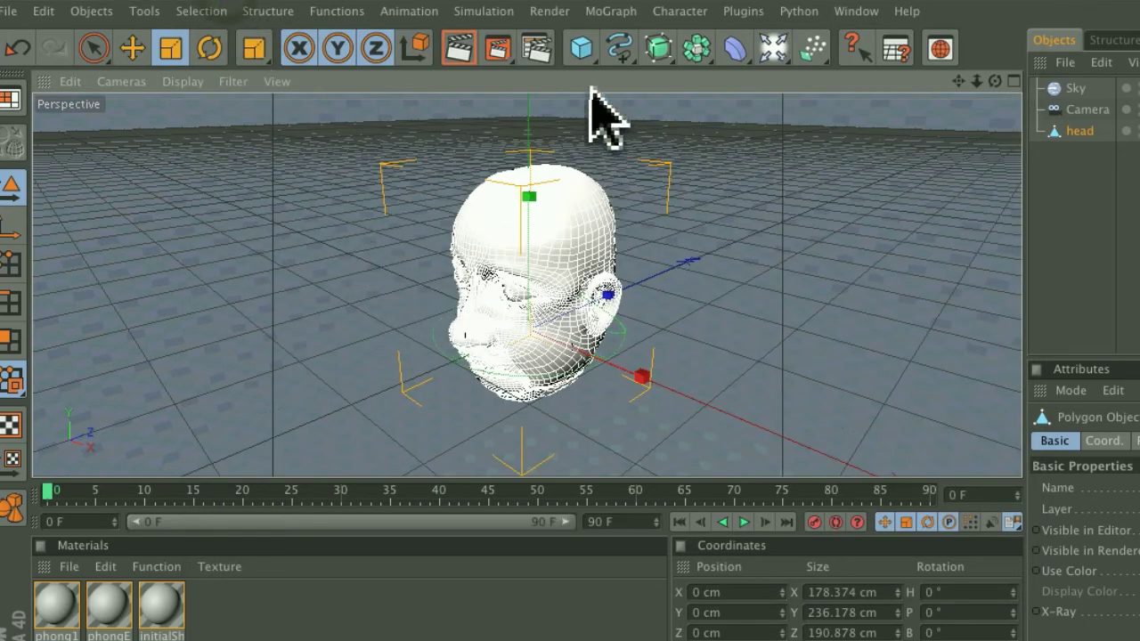
left_click(549, 10)
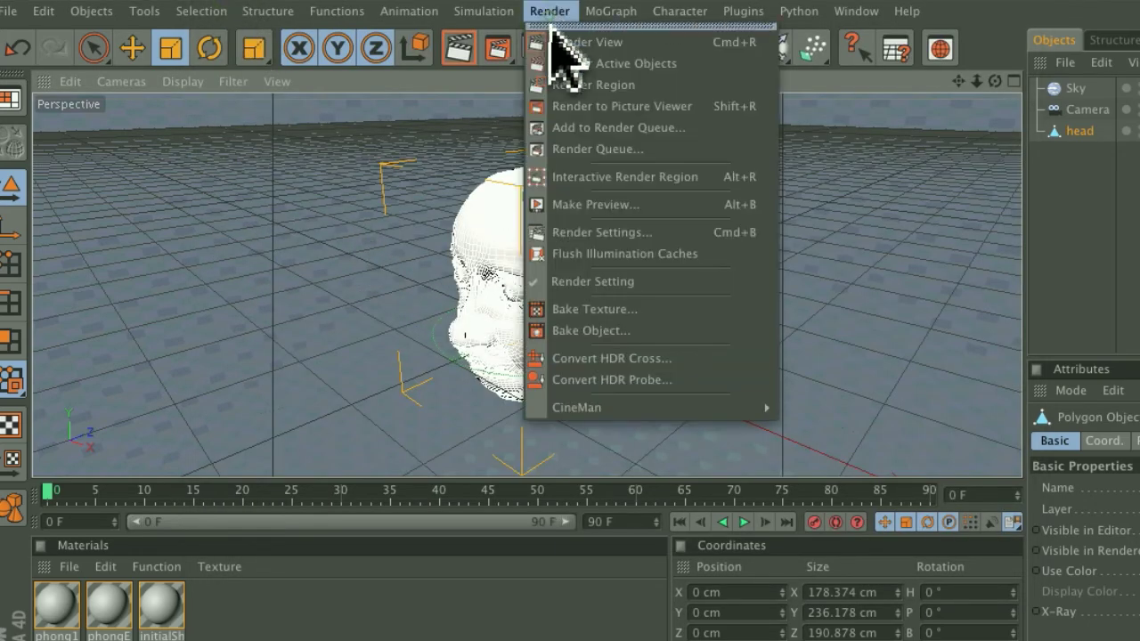
left_click(615, 144)
left_click(852, 252)
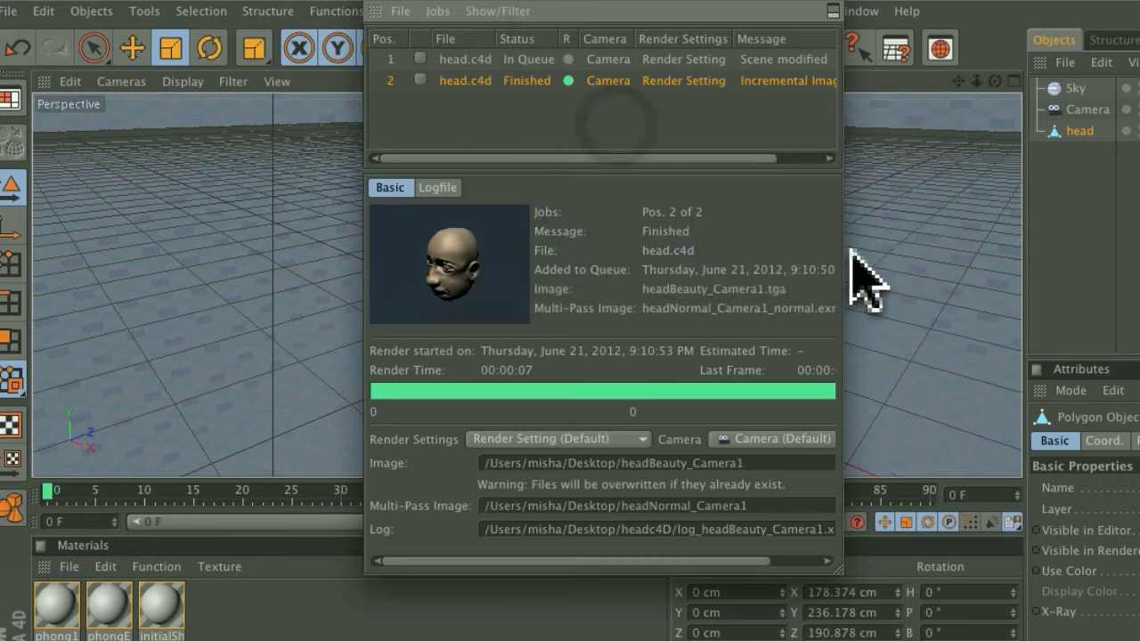
left_click(441, 11)
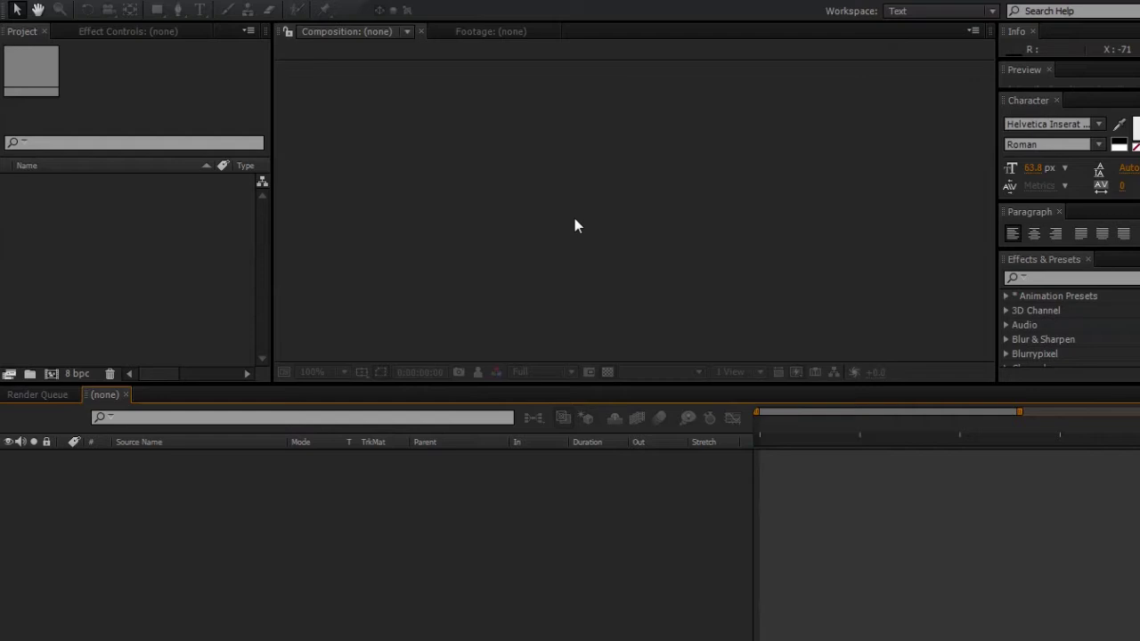
Import the headBeauty_Camera2.aec Cinema 4D project file into After Effects
left_click(574, 219)
right_click(131, 250)
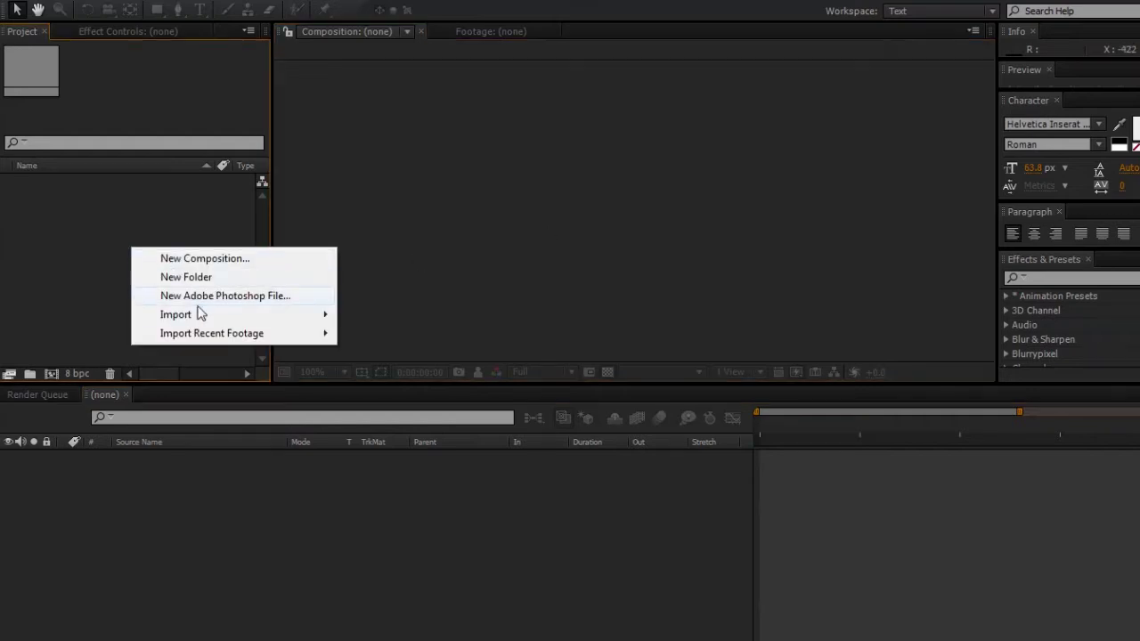
mouse_move(244, 321)
left_click(383, 316)
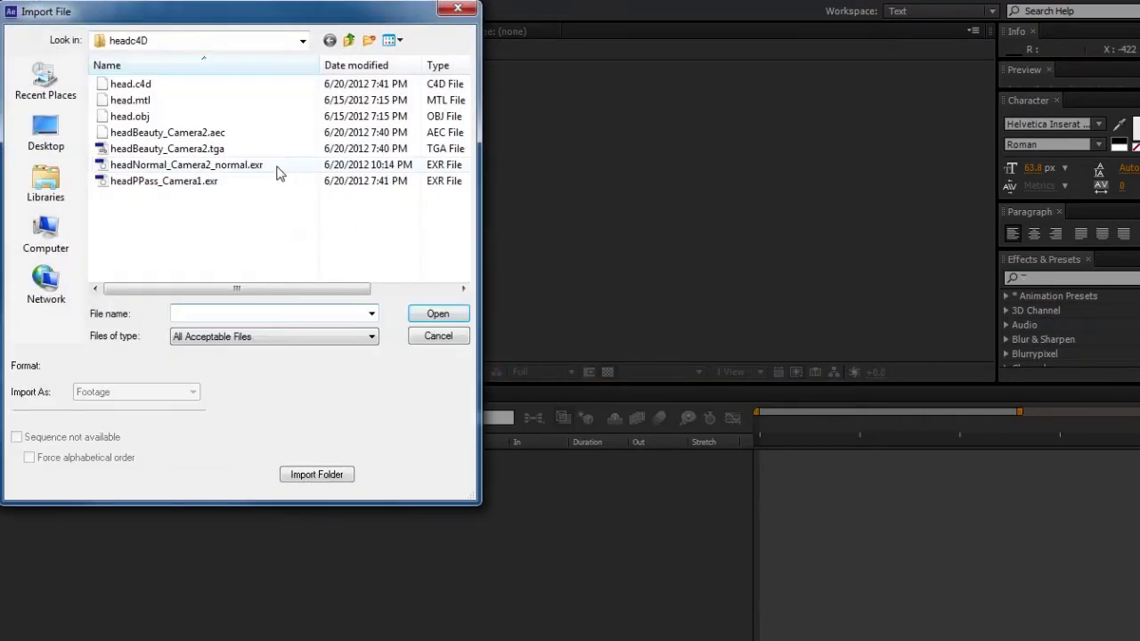
left_click(285, 133)
left_click(437, 314)
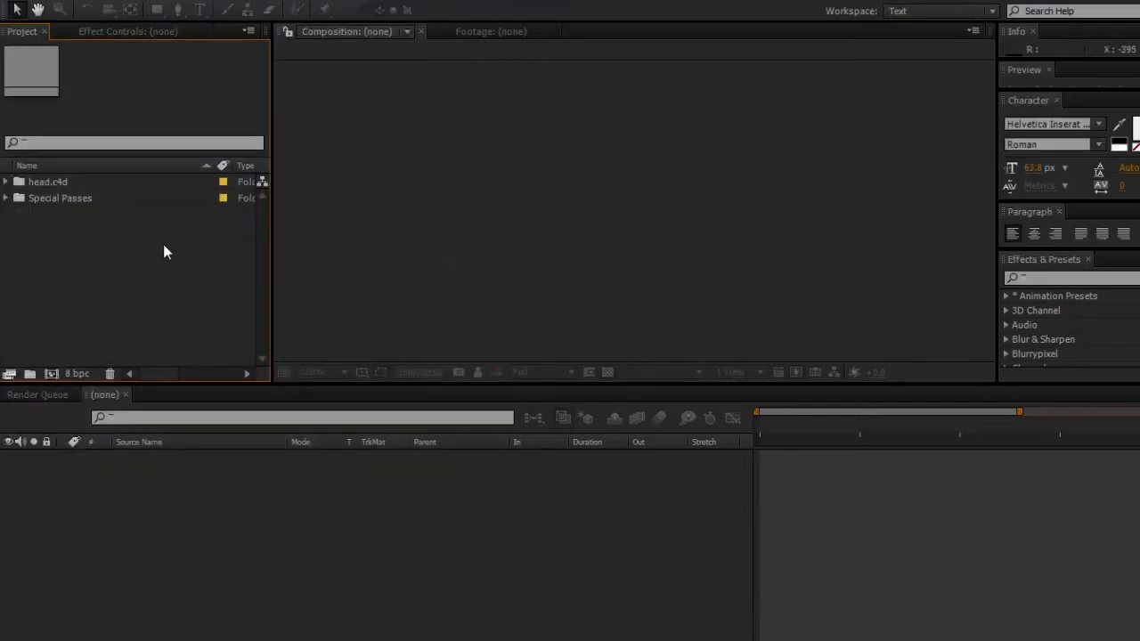
Open the head.c4d comp and extend the Camera and beauty layers to 0:00:03:05
double_click(108, 181)
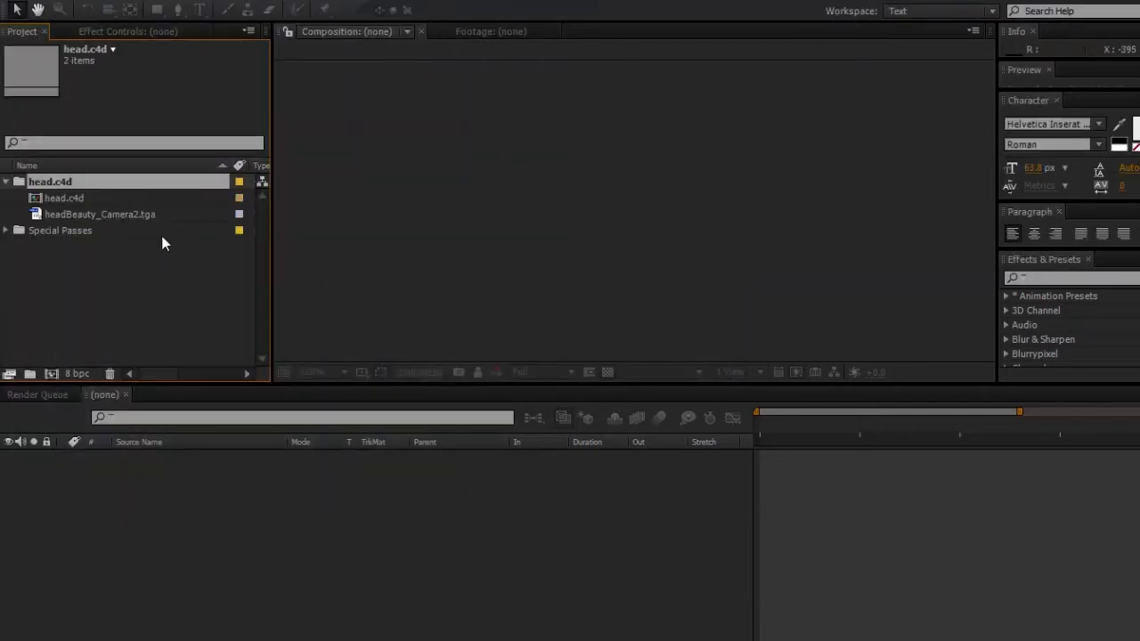
left_click(130, 214)
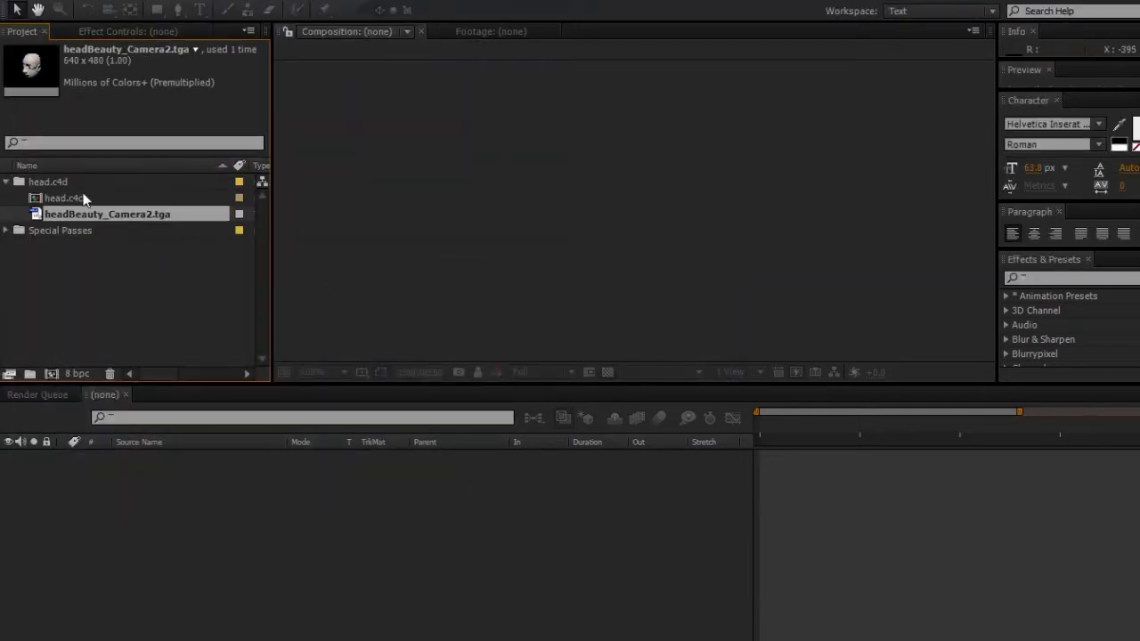
double_click(82, 198)
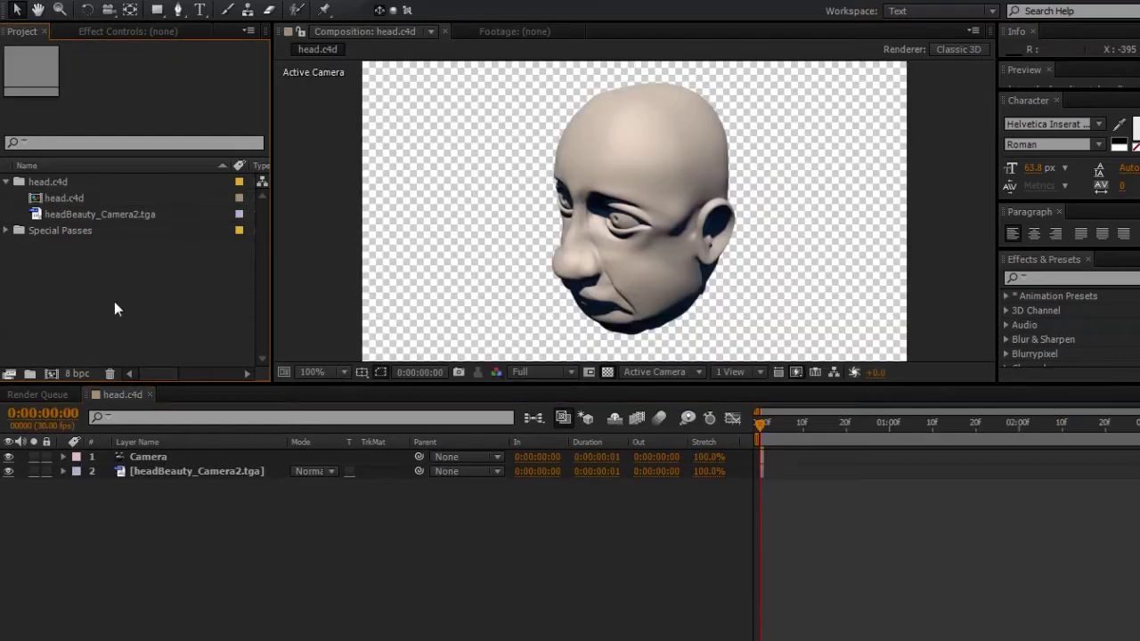
left_click(210, 474)
left_click(208, 456)
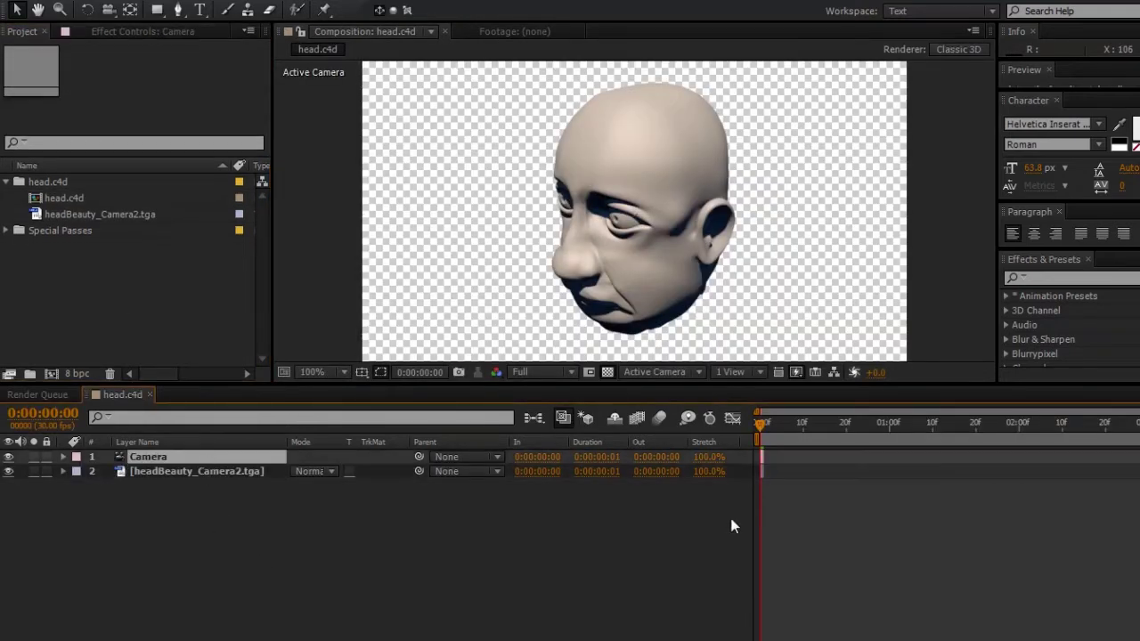
left_click(257, 473, "shift")
left_click_drag(763, 459, 1138, 460)
Import the headPPass_Camera1.exr point-position pass into the project
left_click(123, 306)
double_click(53, 235)
left_click(138, 247)
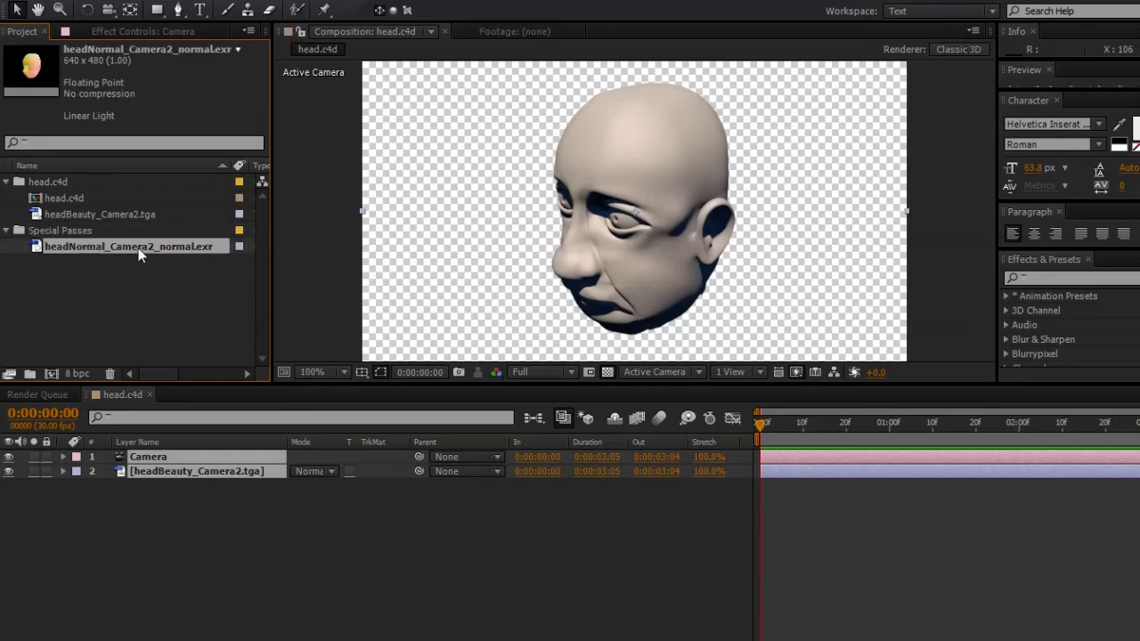
left_click(119, 283)
right_click(121, 285)
mouse_move(189, 351)
left_click(383, 353)
left_click(164, 181)
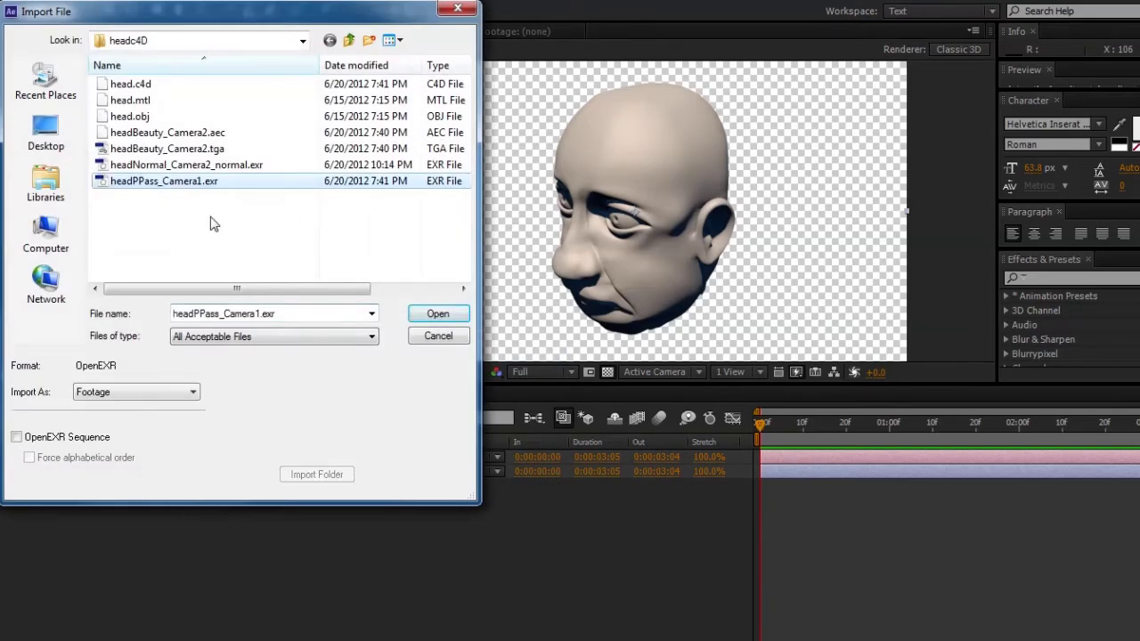
left_click(437, 313)
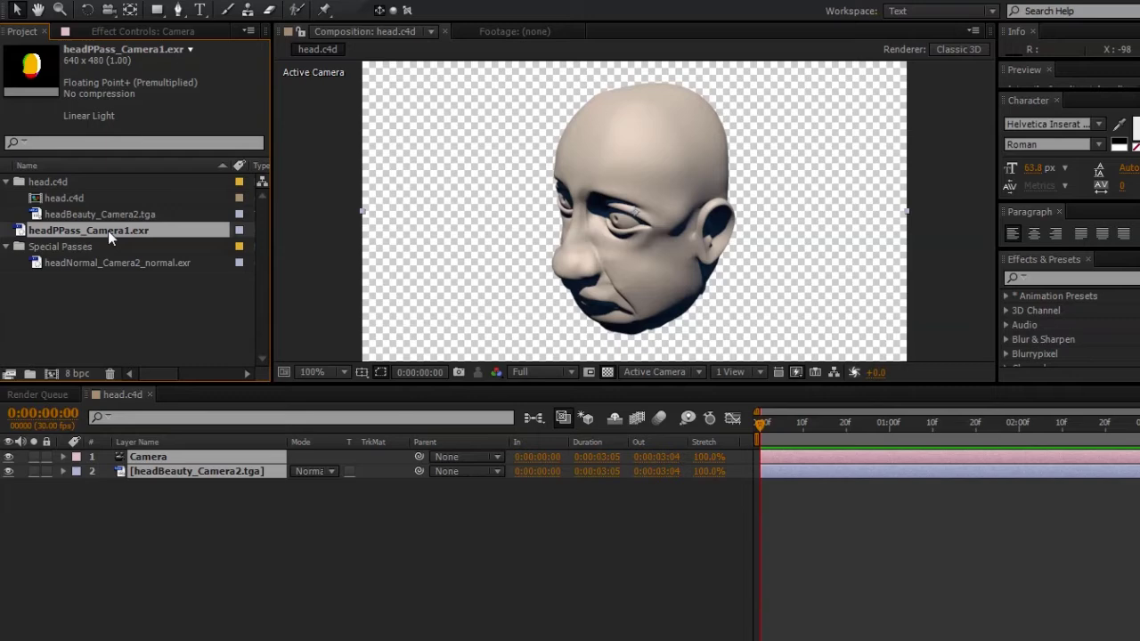
Turn on Preserve RGB in headPPass_Camera1.exr's footage interpretation
right_click(108, 231)
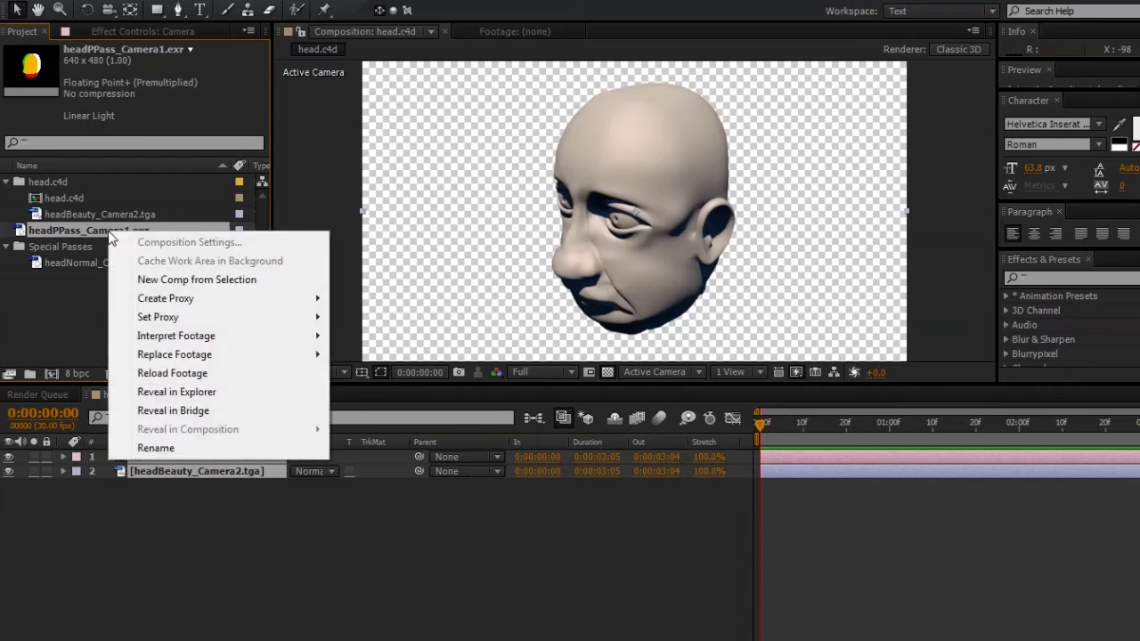
mouse_move(158, 341)
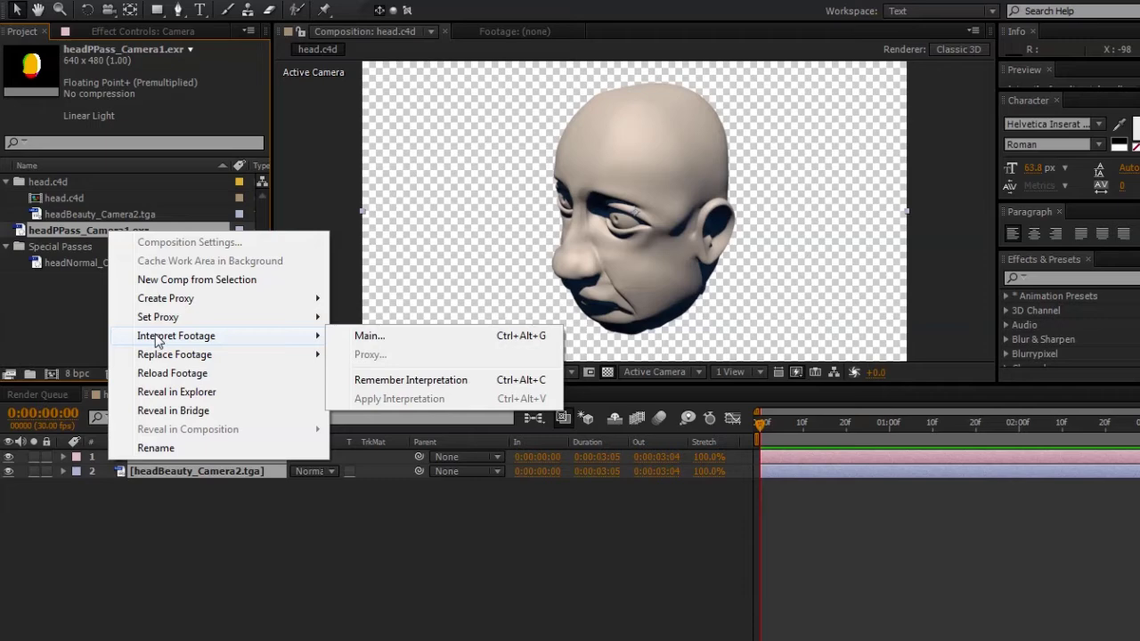
left_click(365, 338)
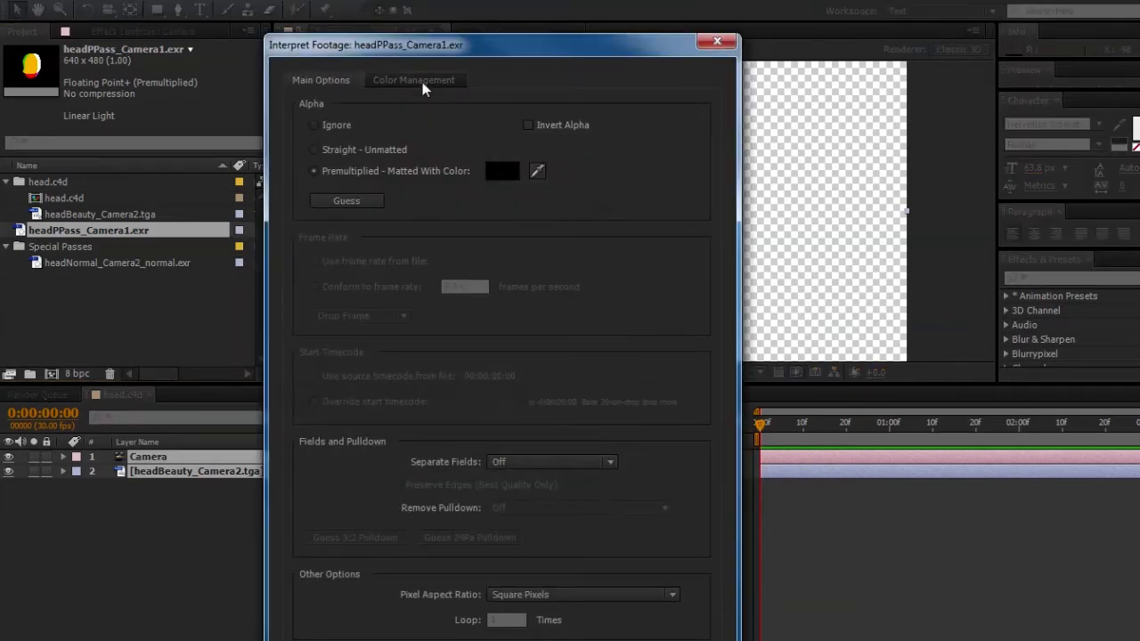
left_click(422, 82)
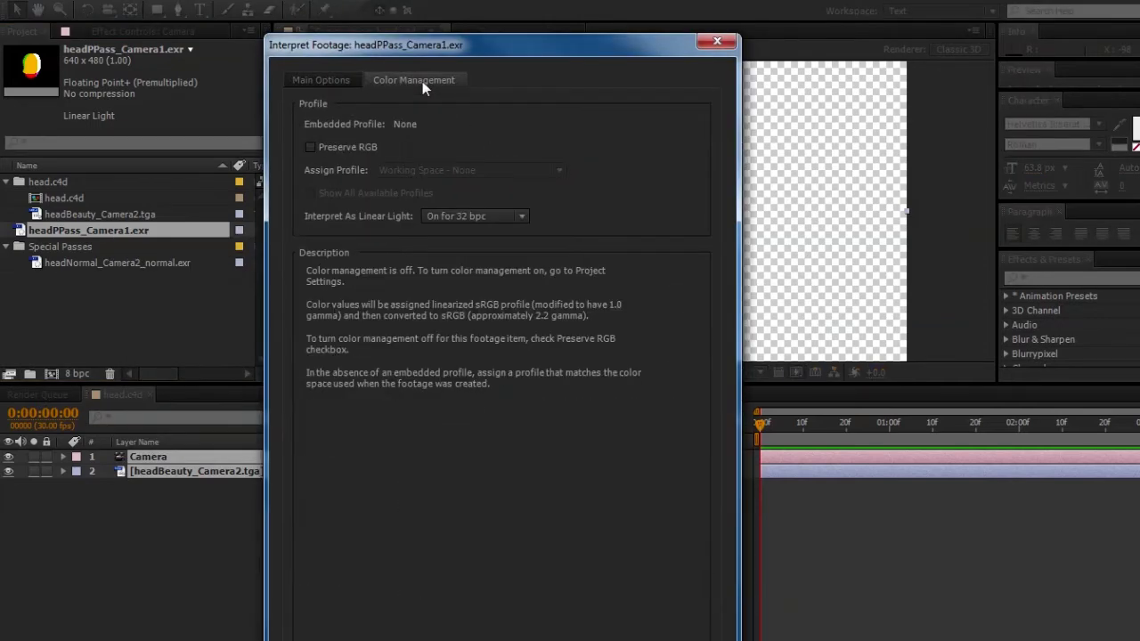
left_click(374, 150)
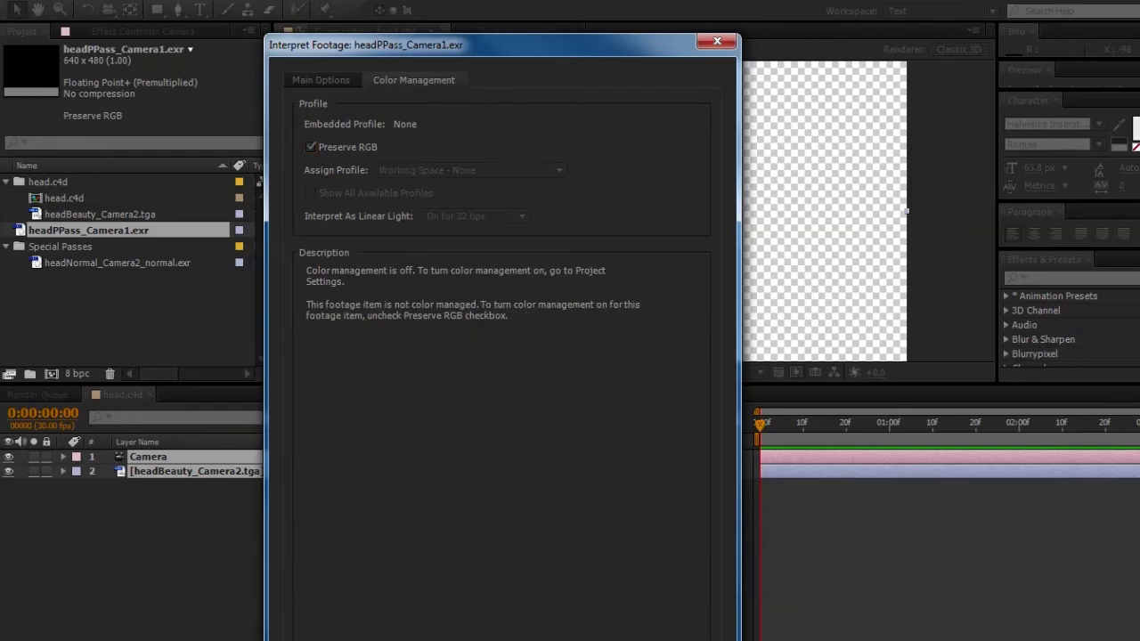
key("Return")
left_click(168, 328)
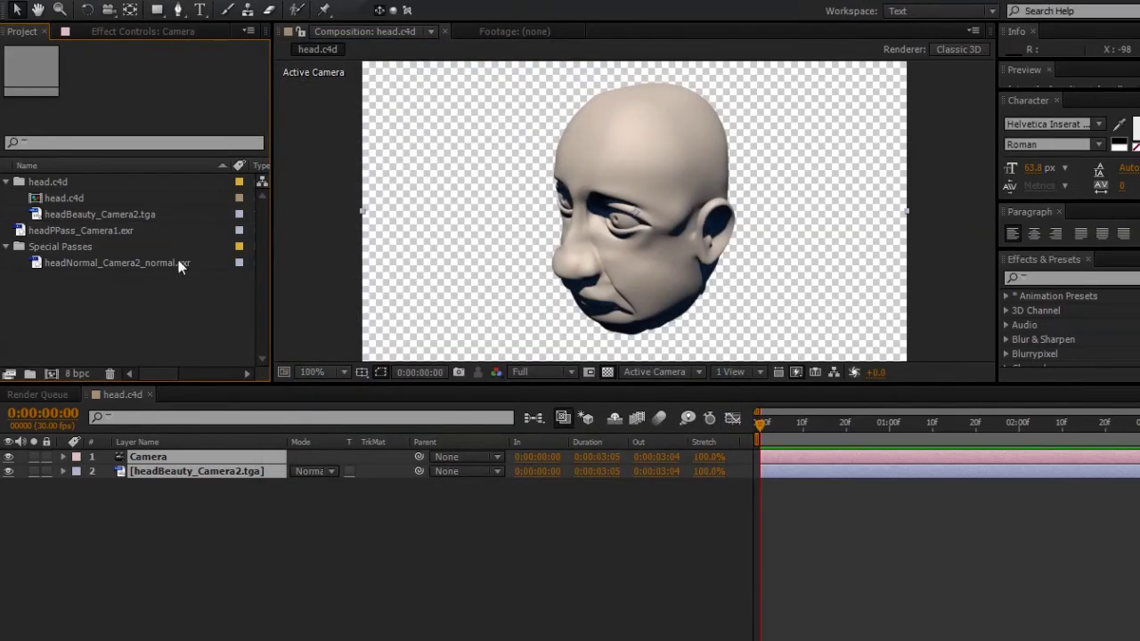
Turn on Preserve RGB for the headNormal_Camera2_normal.exr footage too
left_click(147, 262)
right_click(147, 263)
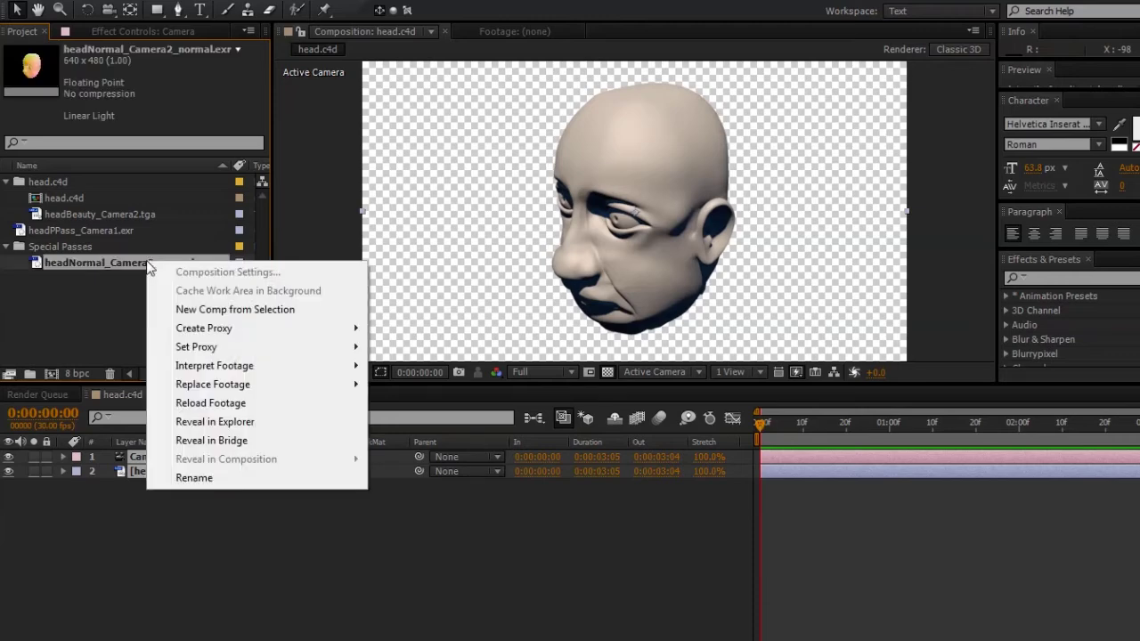
mouse_move(248, 366)
left_click(440, 366)
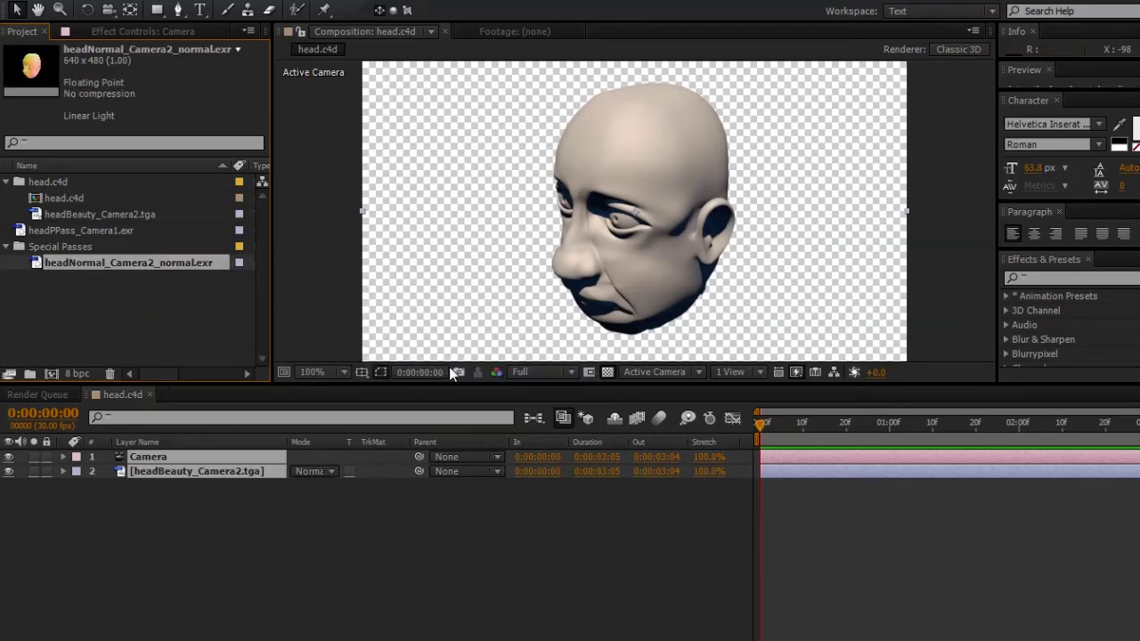
left_click(417, 82)
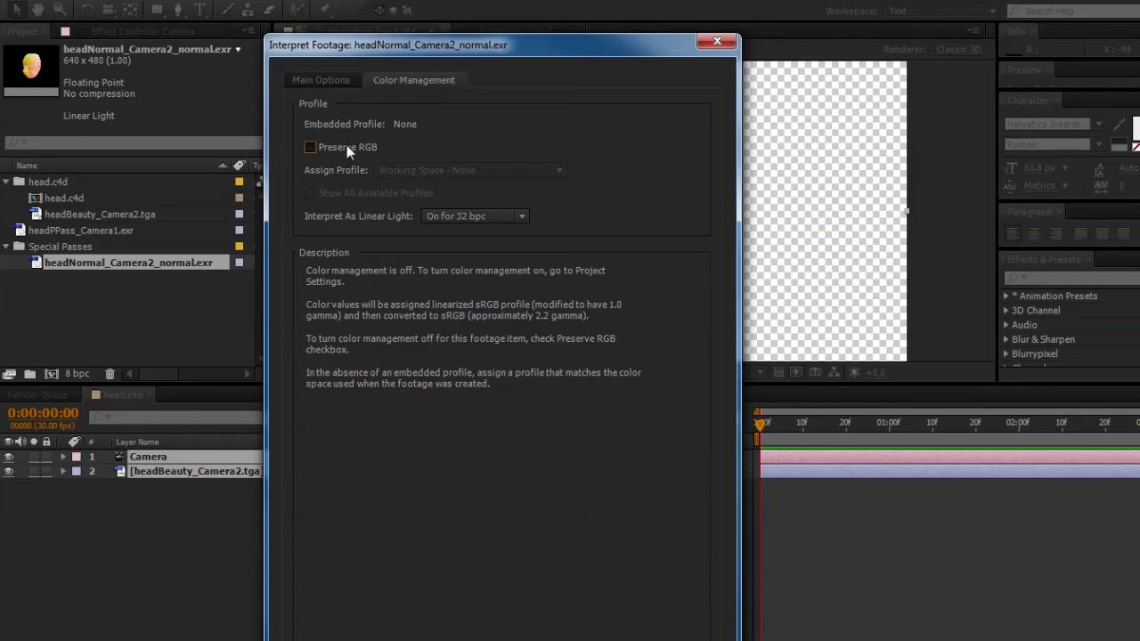
left_click(311, 147)
key("Return")
left_click(185, 312)
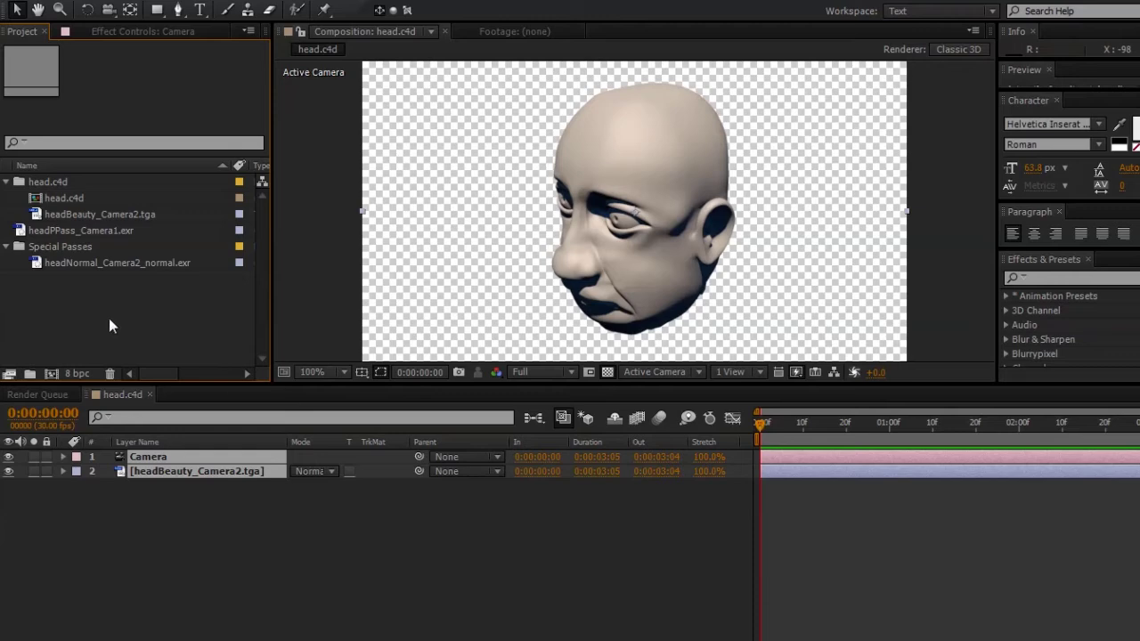
Set the project to 32 bpc and add both pass EXRs as hidden layers
left_click(78, 374, "alt")
left_click(250, 512)
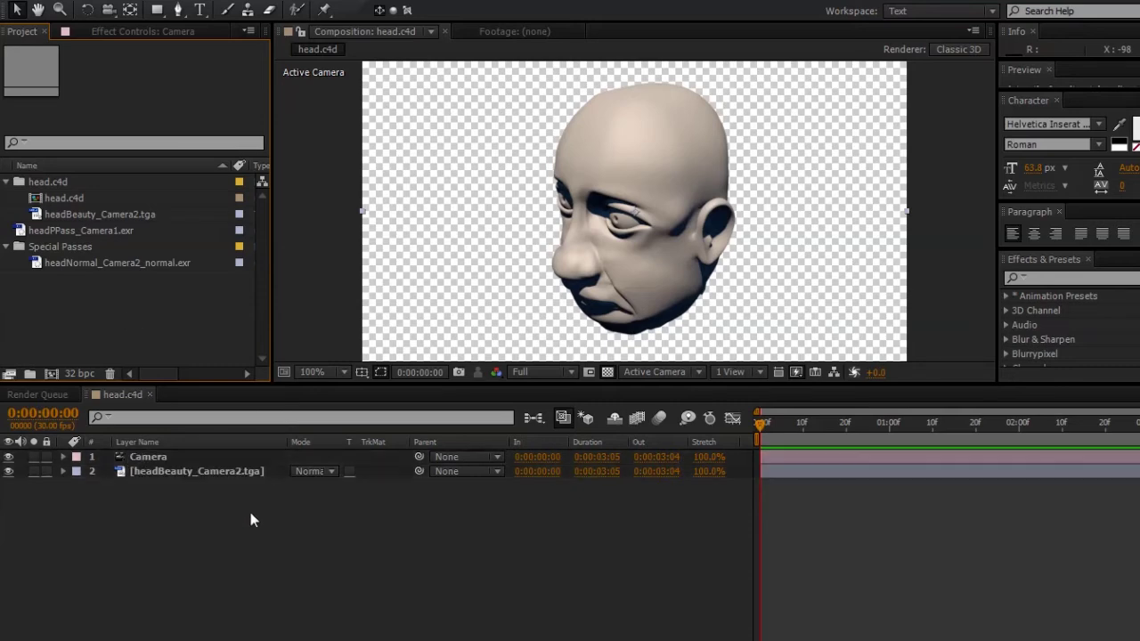
left_click(91, 230)
left_click(92, 263, "ctrl")
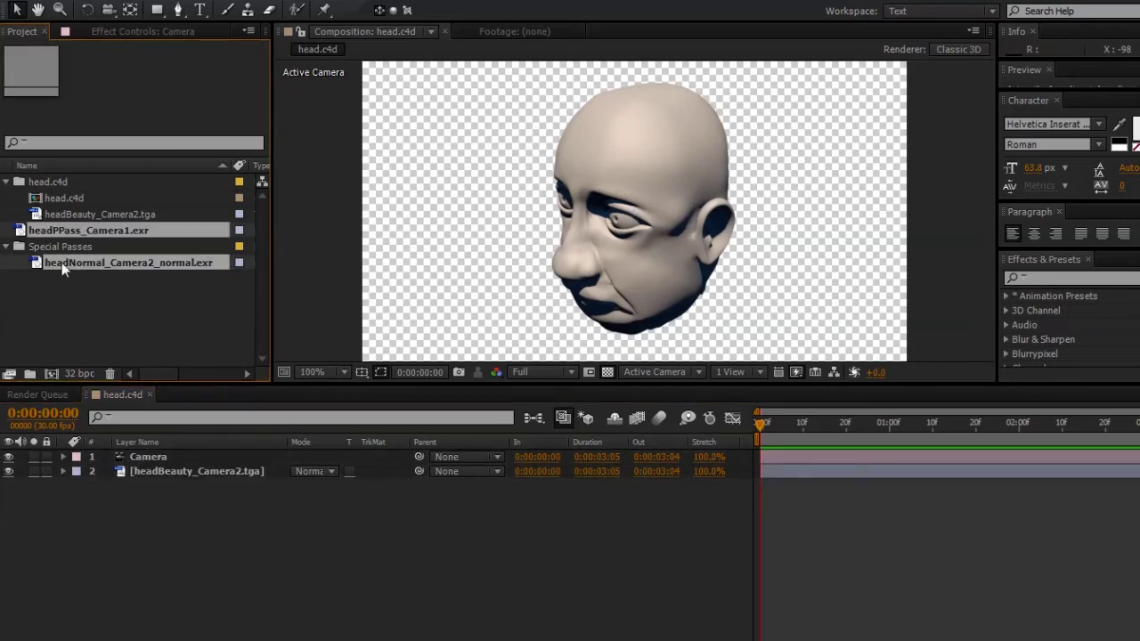
left_click_drag(91, 263, 206, 563)
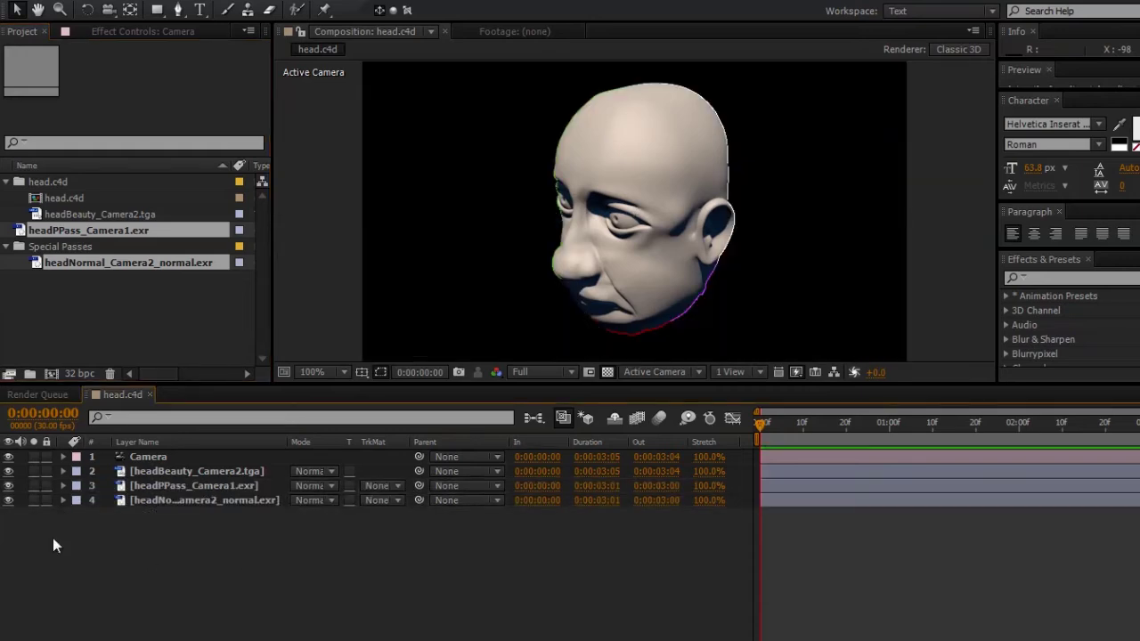
left_click_drag(9, 485, 9, 501)
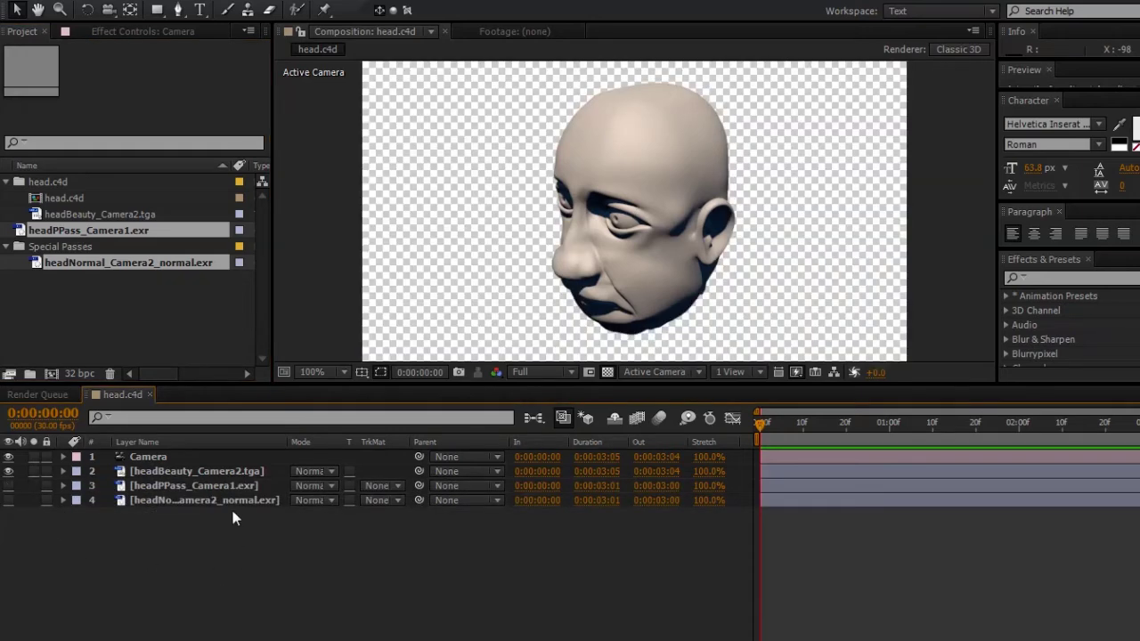
Duplicate the Camera layer, rename it refCam, and move it to the bottom
left_click(229, 457)
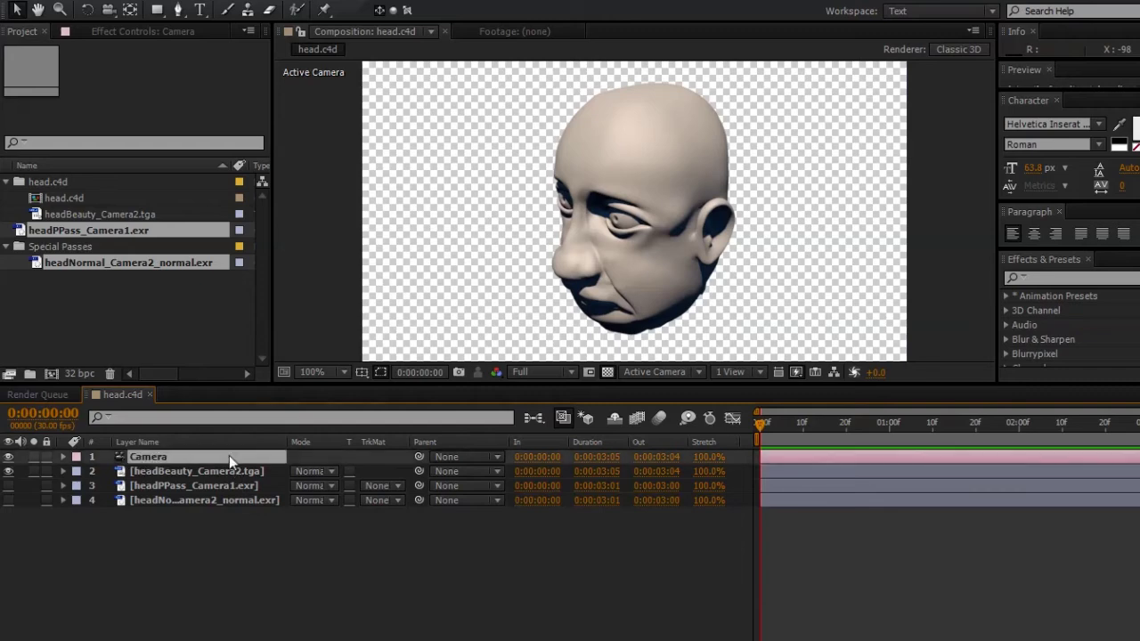
key("ctrl+d")
key("Return")
type("refCam")
key("Return")
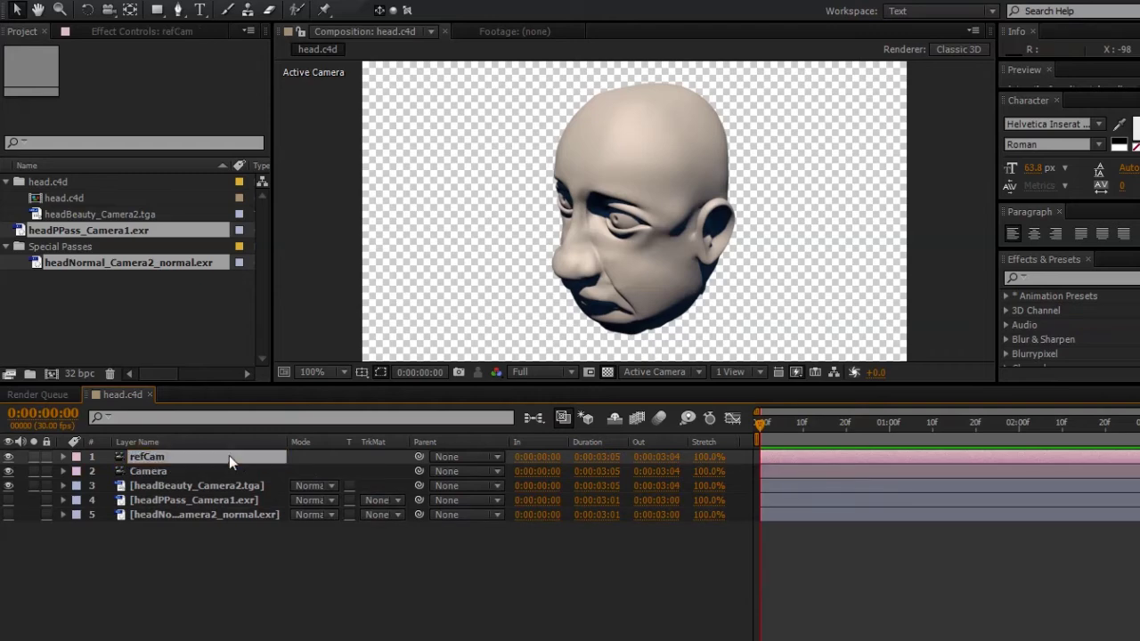
left_click_drag(229, 455, 248, 575)
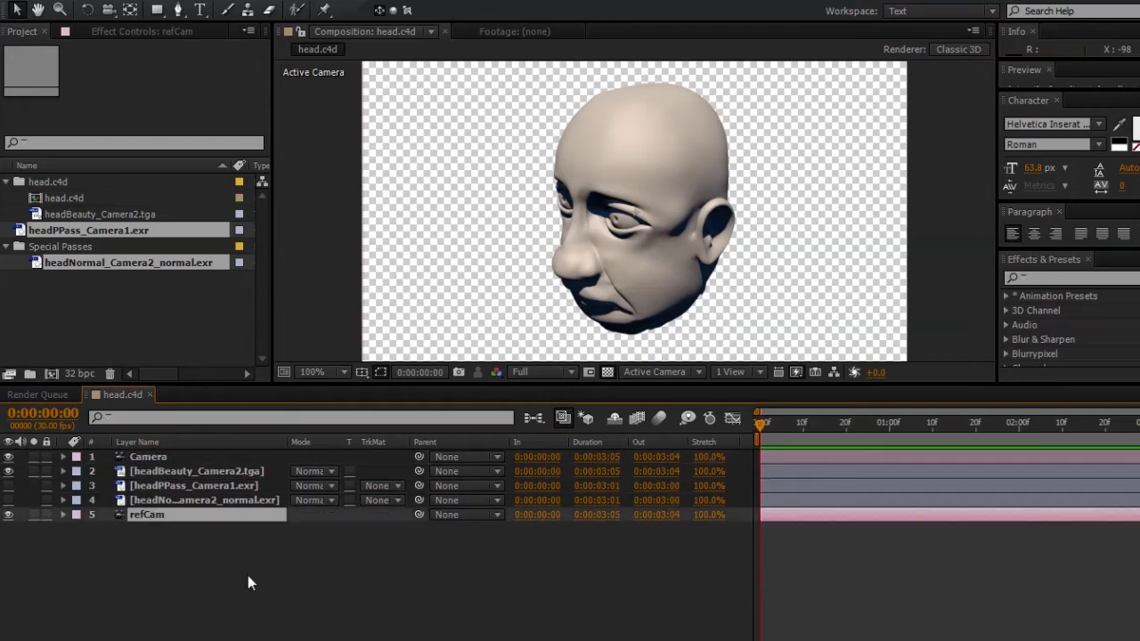
left_click(246, 525)
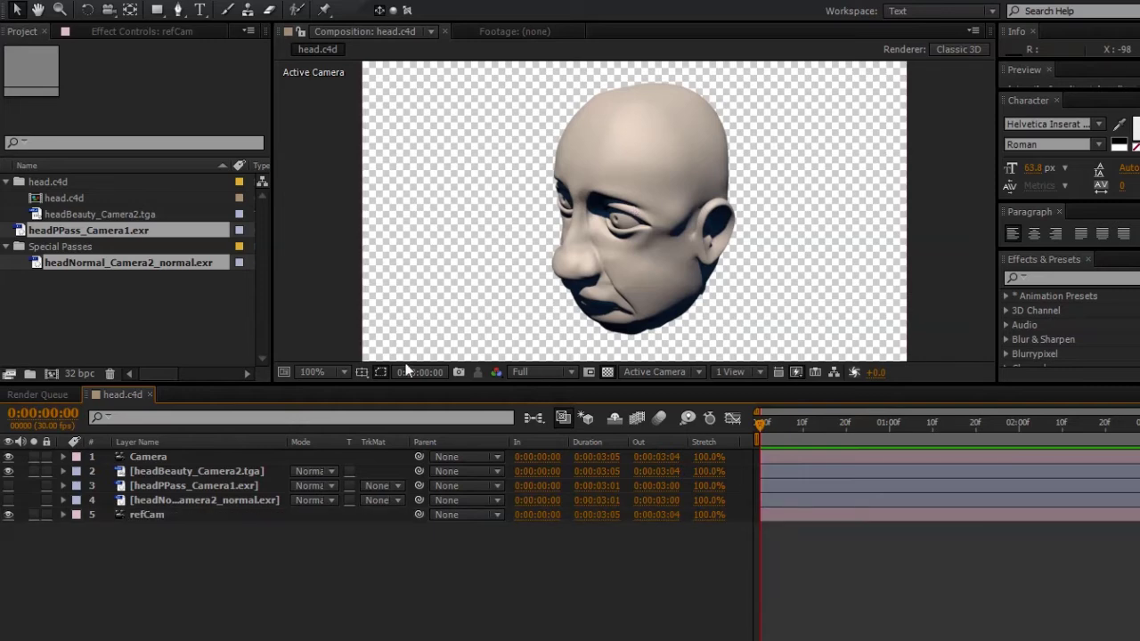
left_click(249, 473)
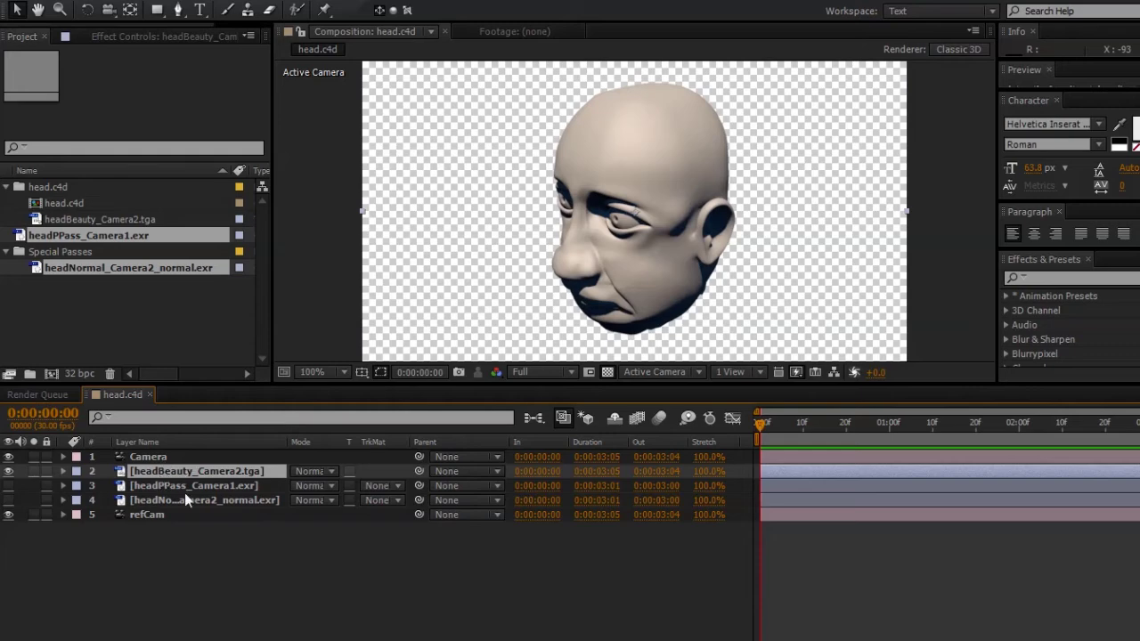
left_click(179, 3)
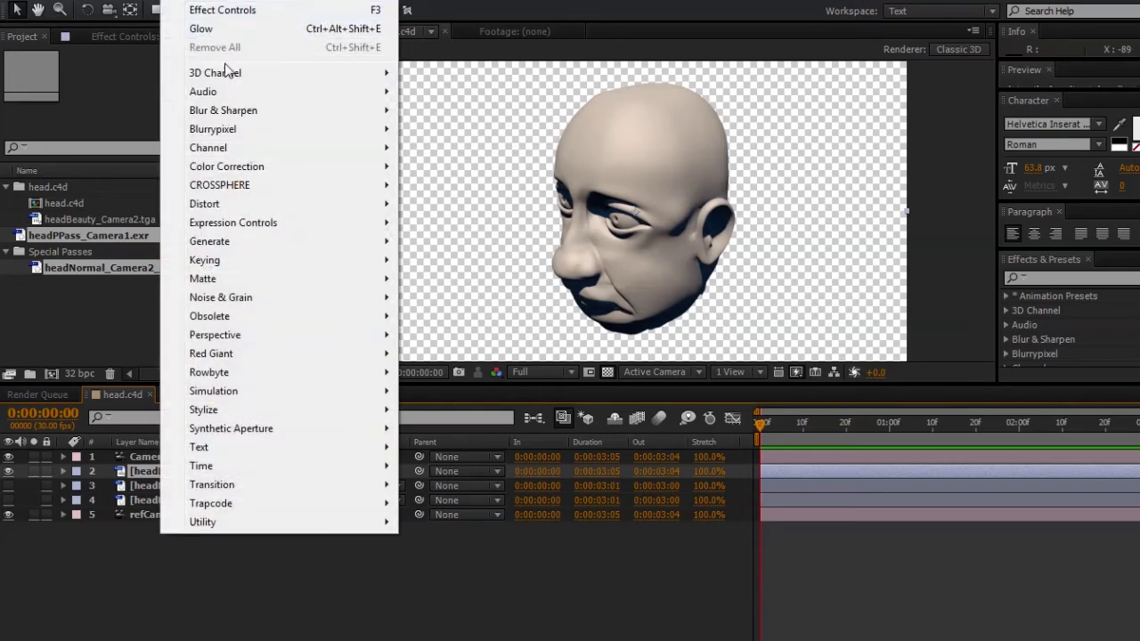
mouse_move(237, 130)
left_click(450, 130)
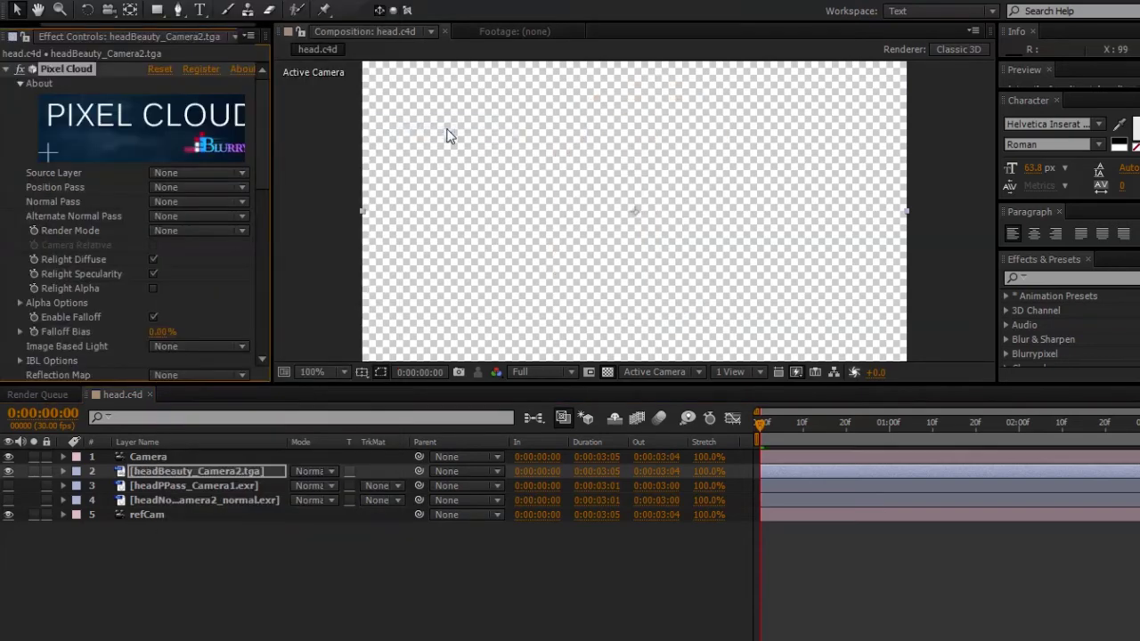
left_click(604, 369)
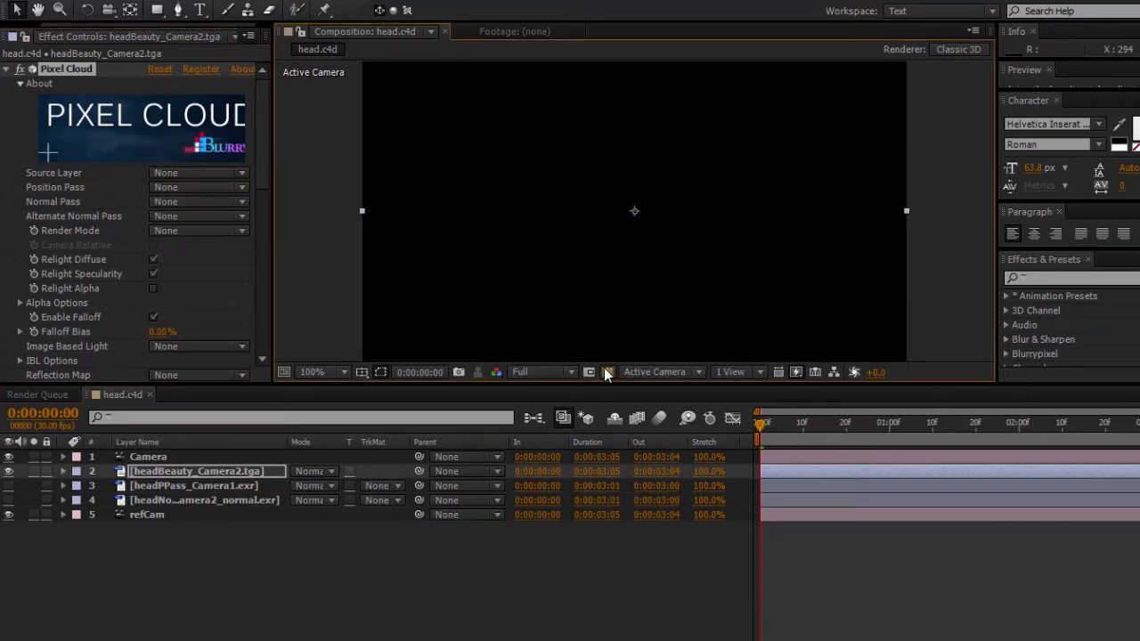
Set Pixel Cloud's source to headBeauty, position pass headPPass and normal pass headNormal
left_click(192, 172)
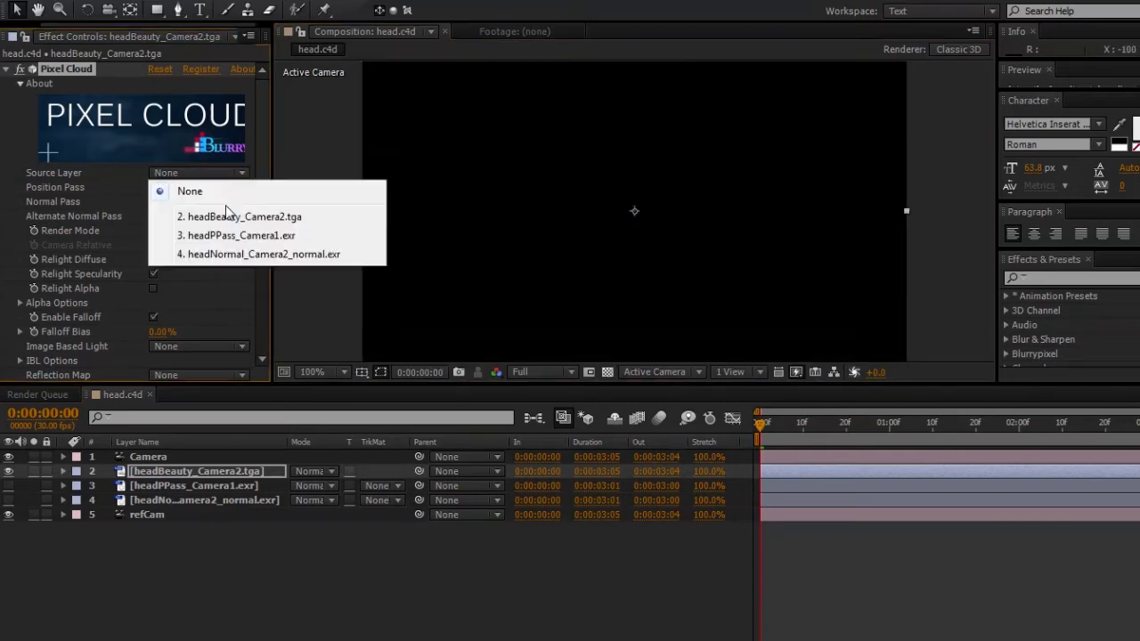
left_click(216, 216)
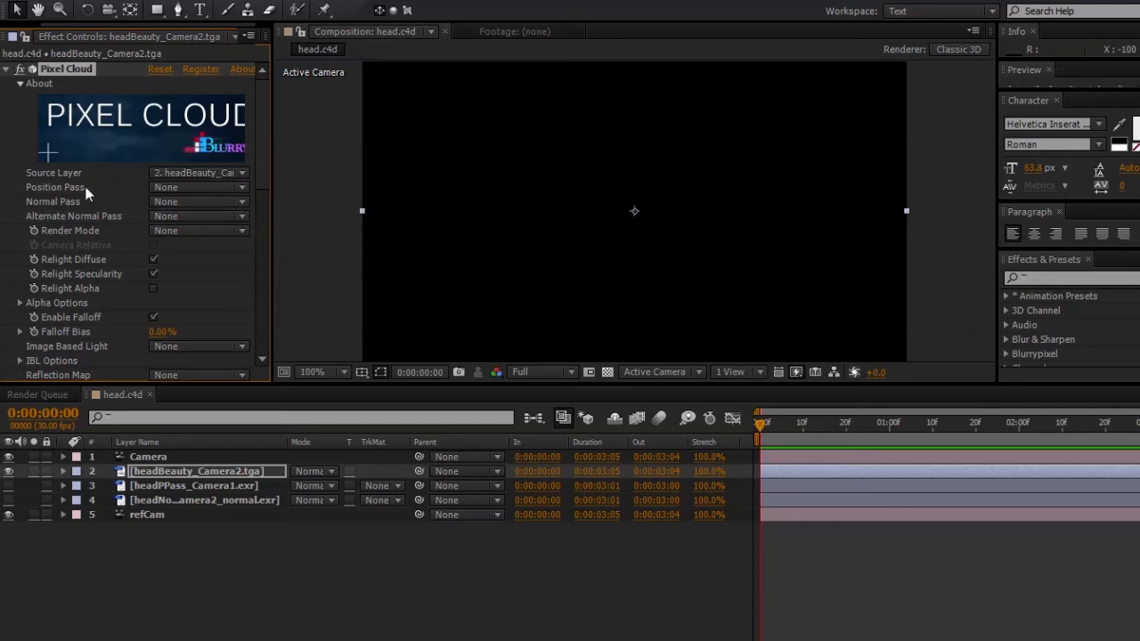
left_click(187, 187)
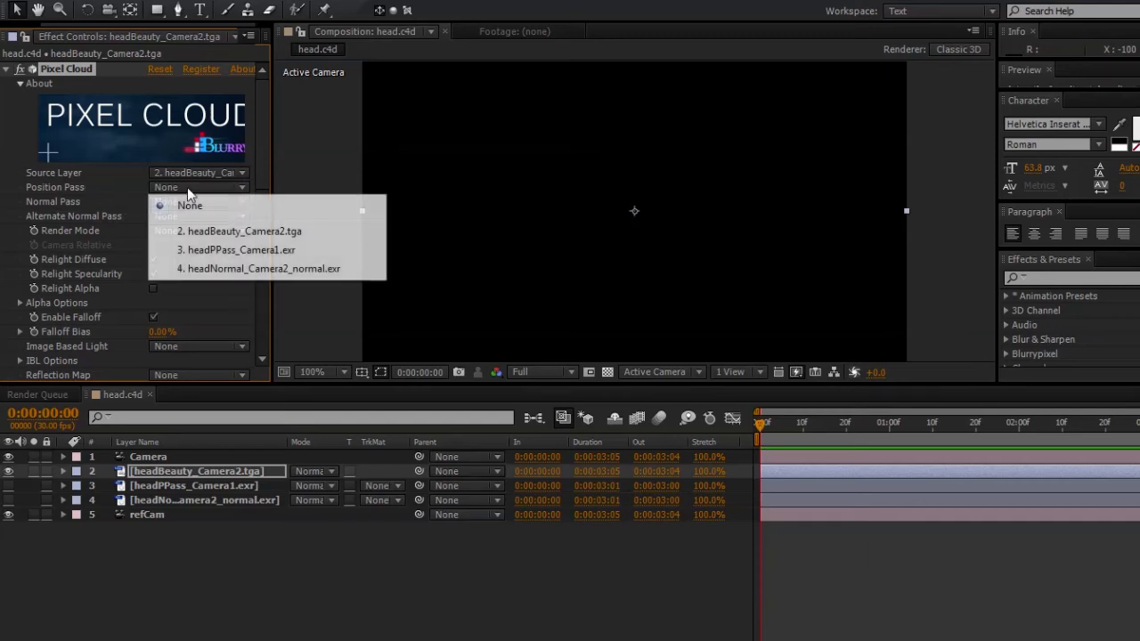
left_click(289, 251)
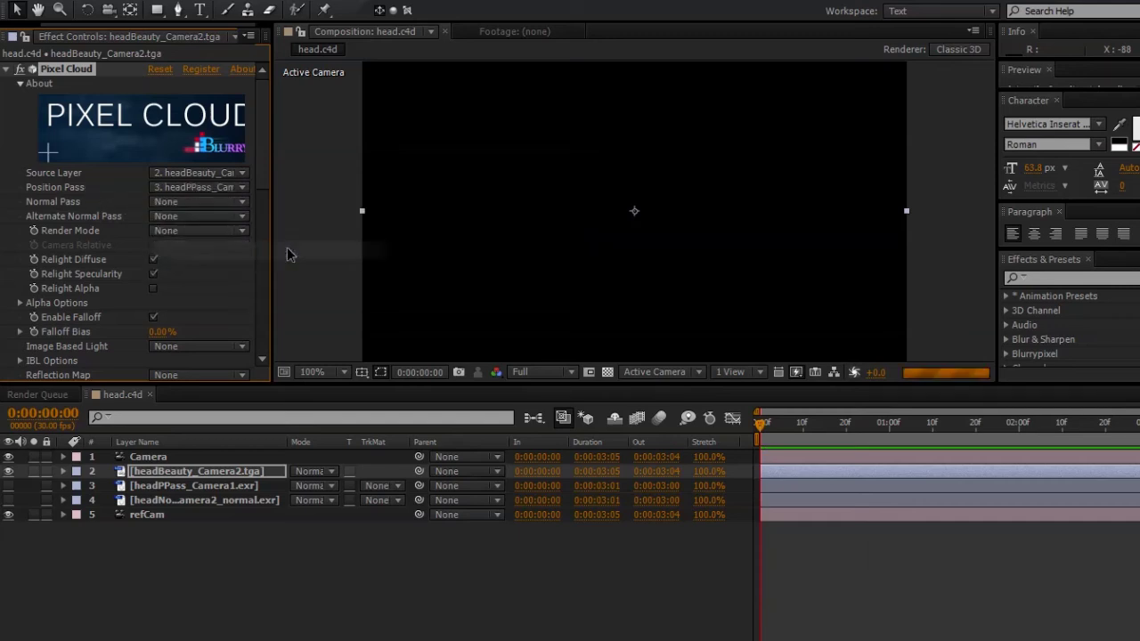
left_click(152, 202)
left_click(234, 284)
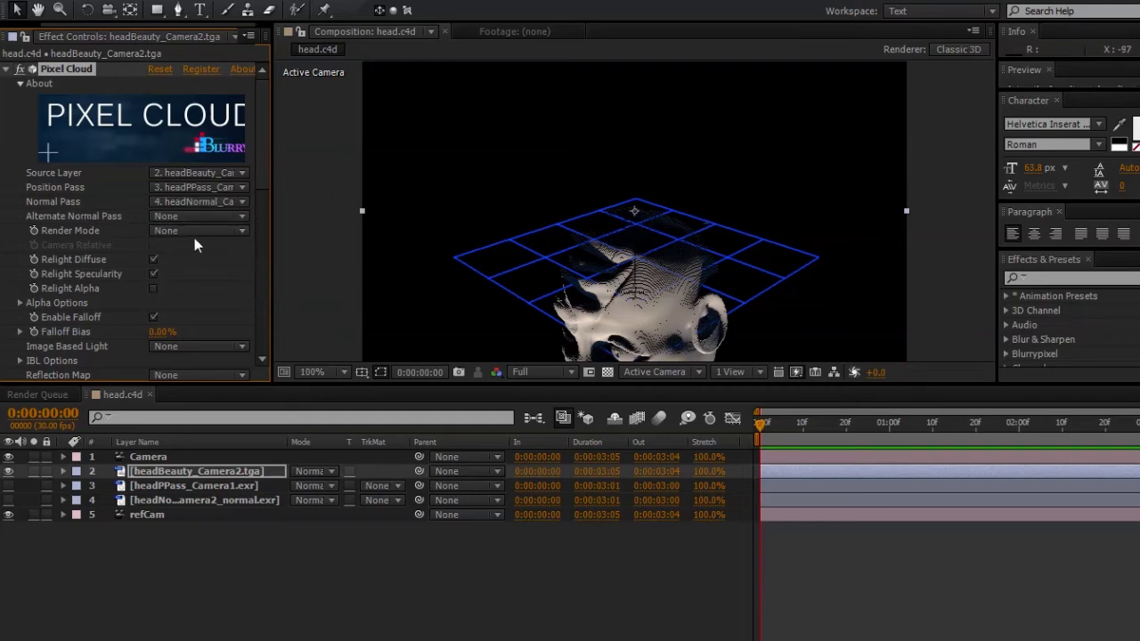
scroll(195, 240, "down", 2)
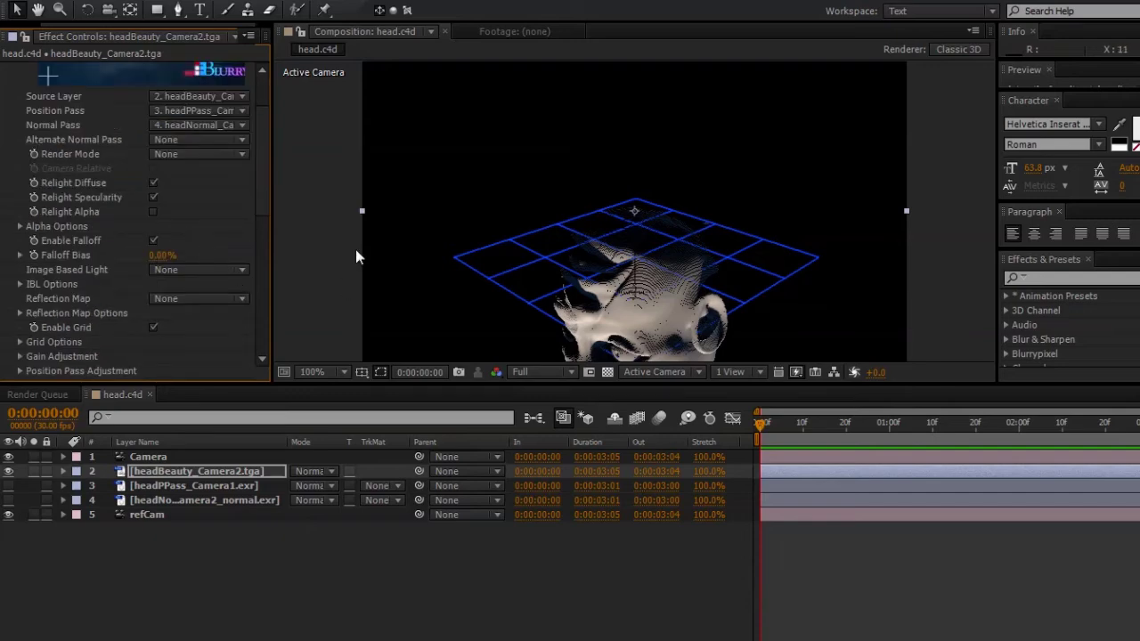
Enable Invert Y under Pixel Cloud's Position Pass Adjustment
left_click_drag(262, 203, 261, 238)
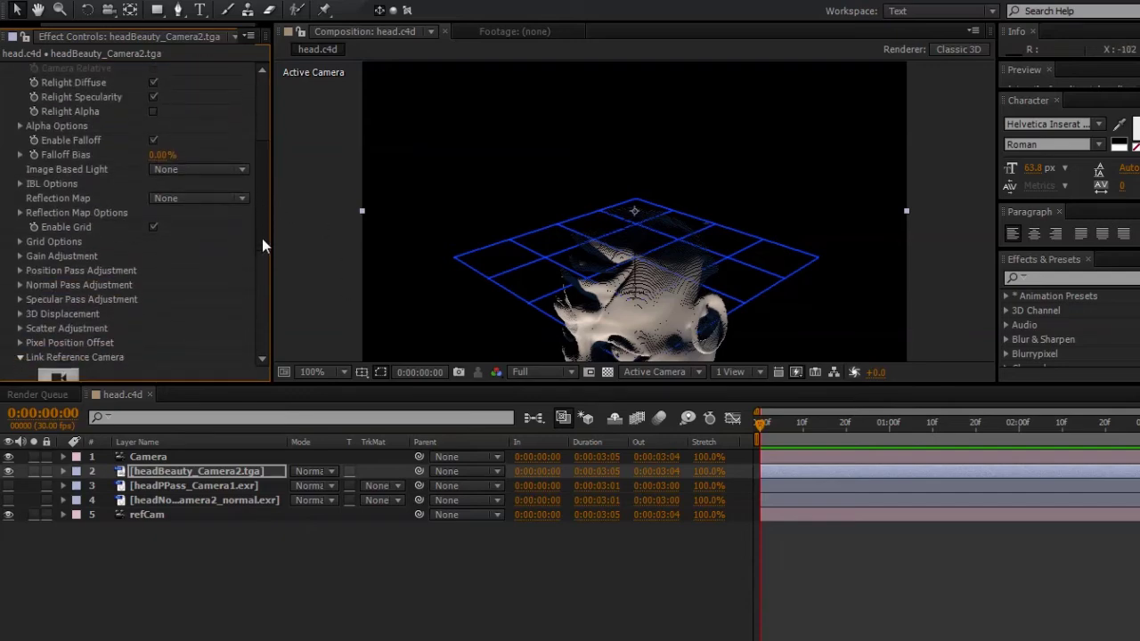
left_click(19, 271)
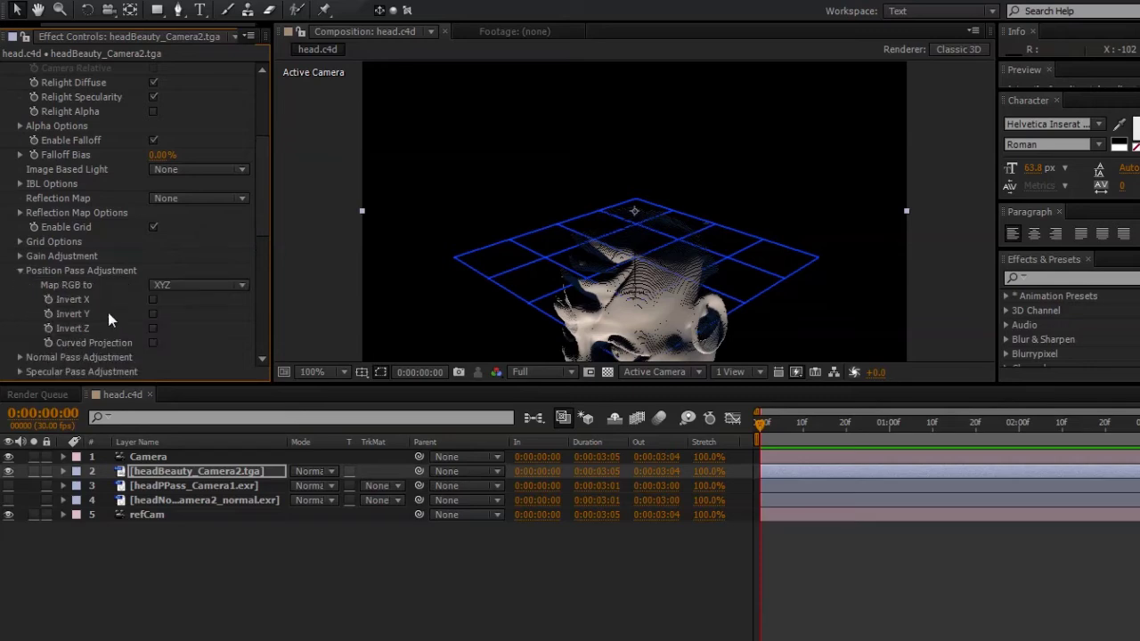
left_click(152, 314)
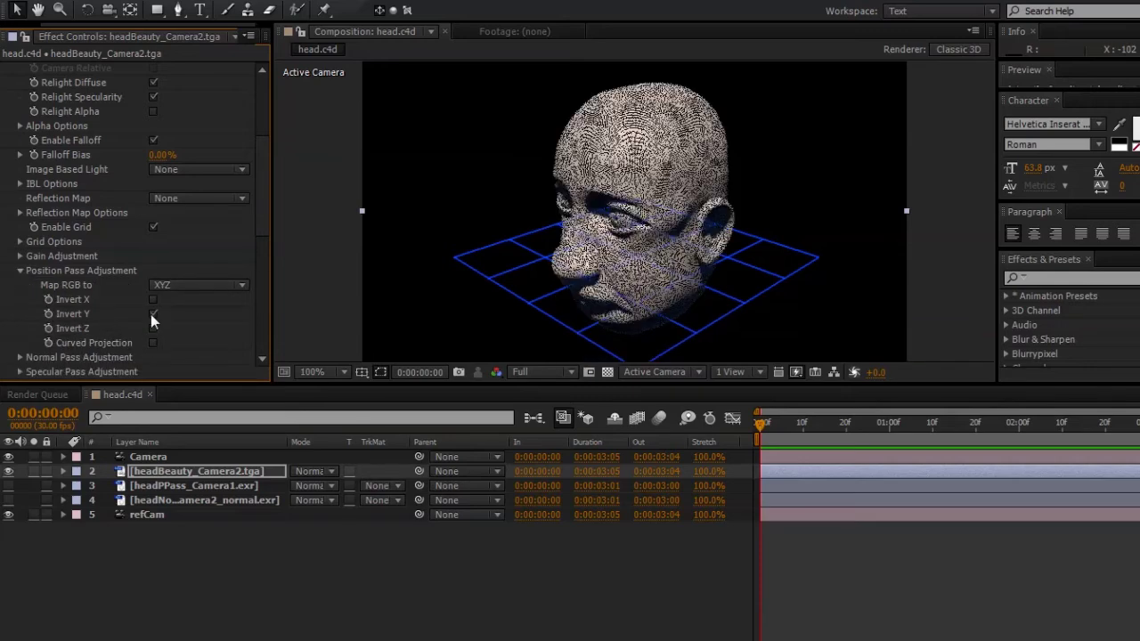
left_click(20, 270)
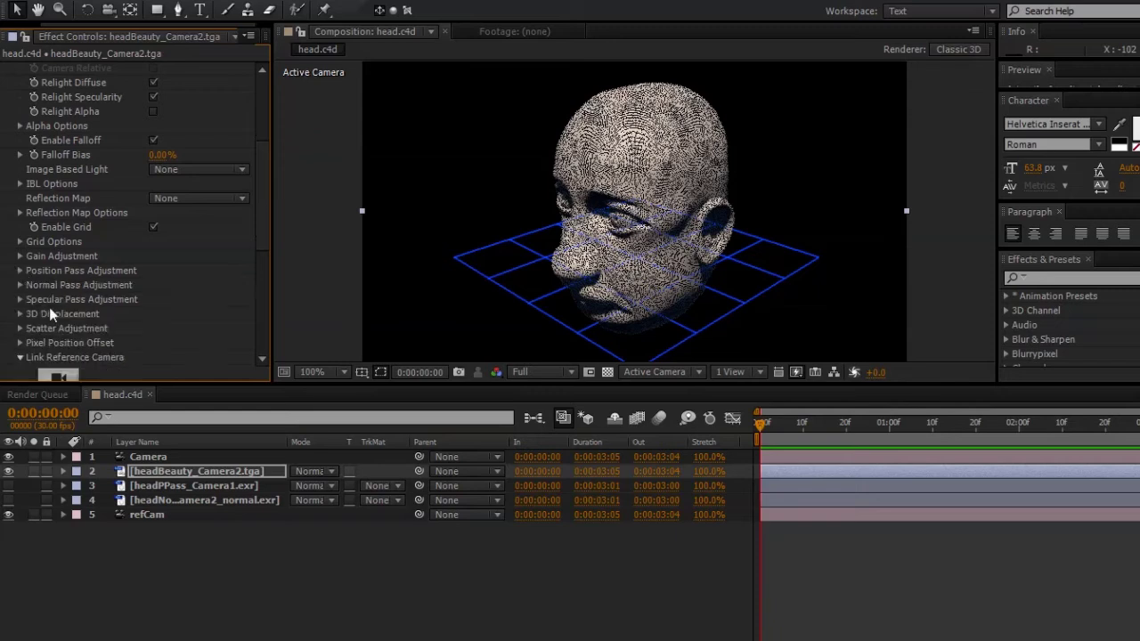
Enable Normal Invert Y and Remap Values under Normal Pass Adjustment
left_click(20, 285)
scroll(18, 282, "down", 3)
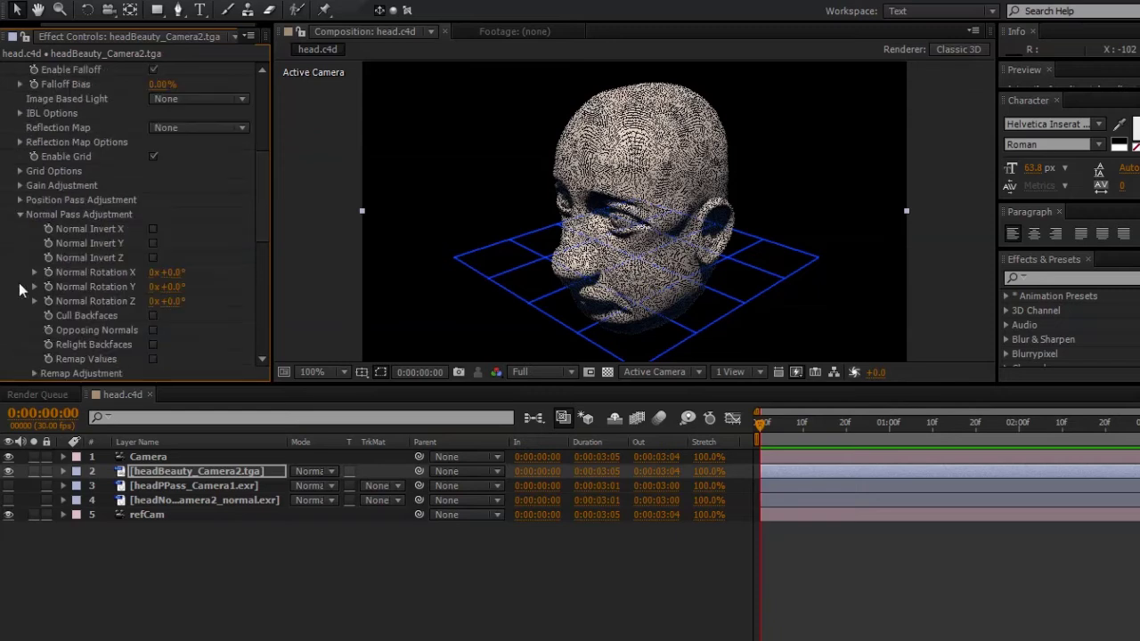
left_click(153, 243)
left_click(153, 359)
left_click(20, 214)
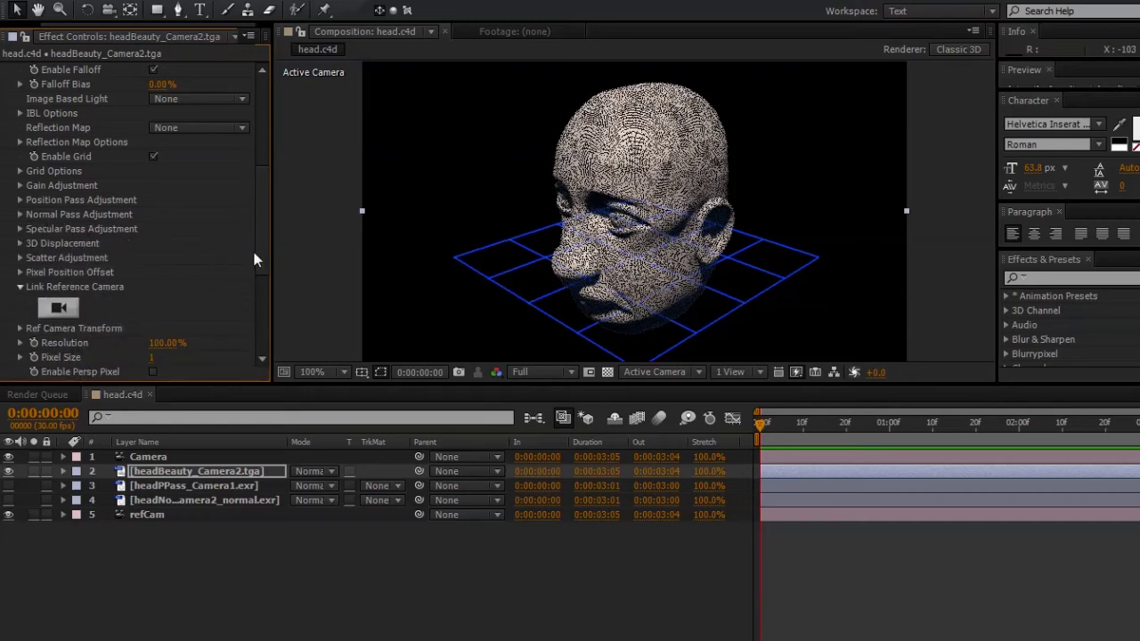
left_click_drag(263, 257, 263, 275)
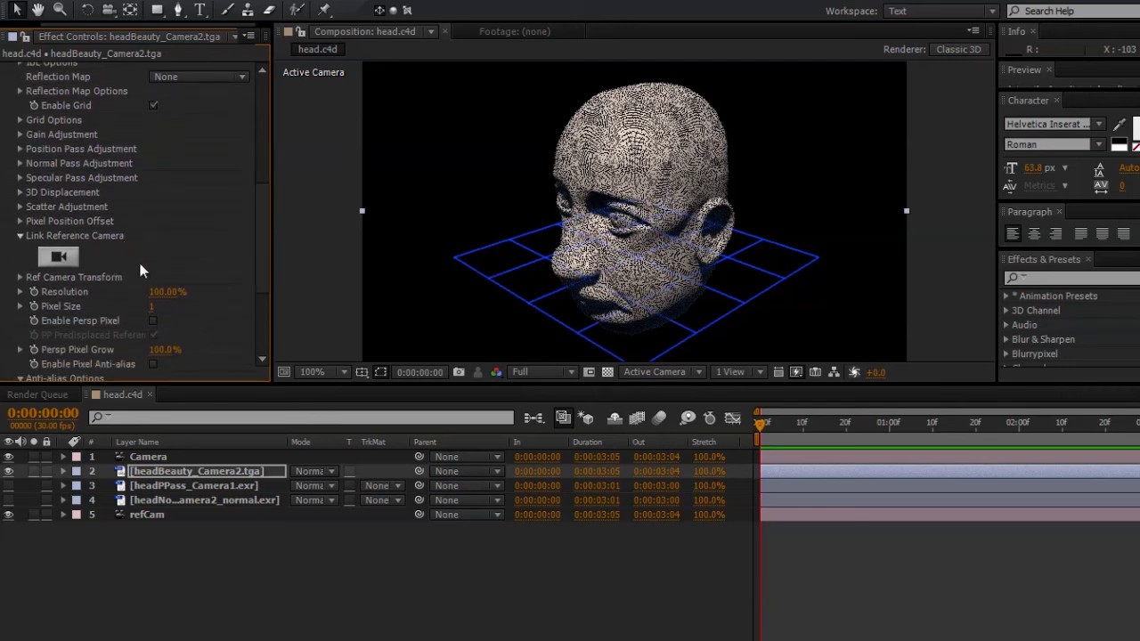
Choose Camera in the Link Reference Camera dialog as Pixel Cloud's reference camera
left_click(58, 257)
left_click(575, 314)
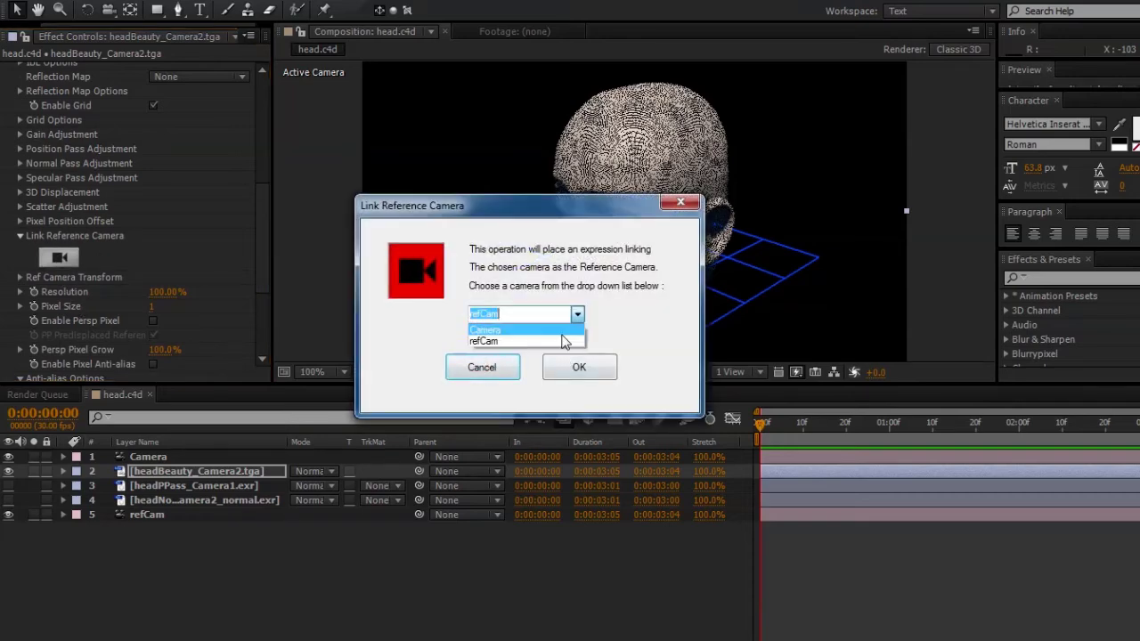
left_click(566, 331)
left_click(593, 372)
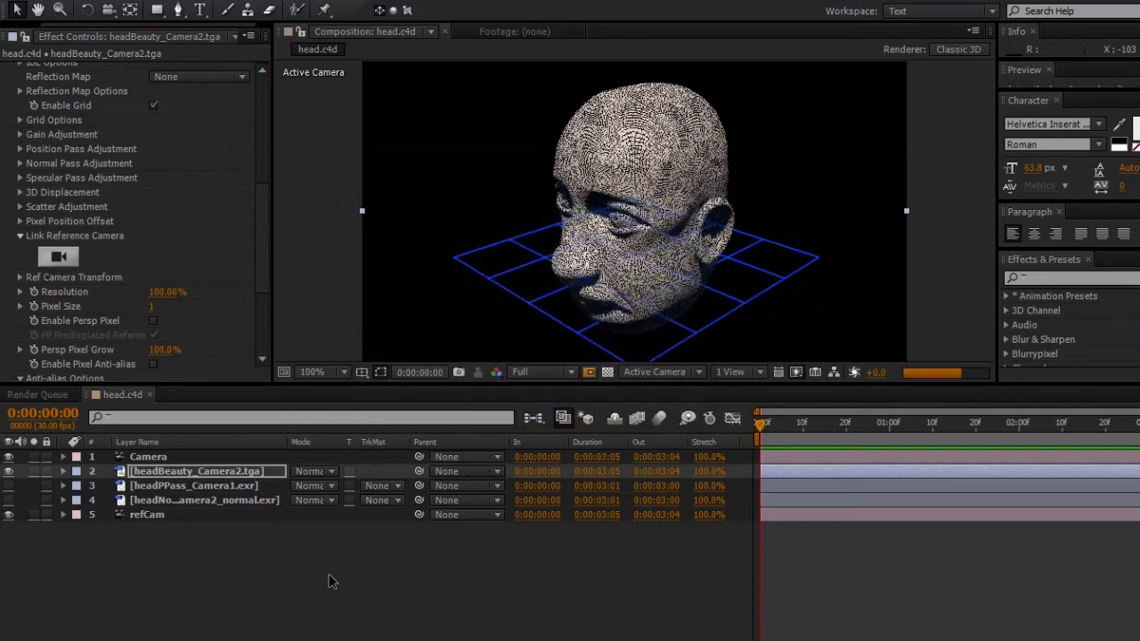
scroll(263, 245, "up", 3)
scroll(262, 222, "up", 5)
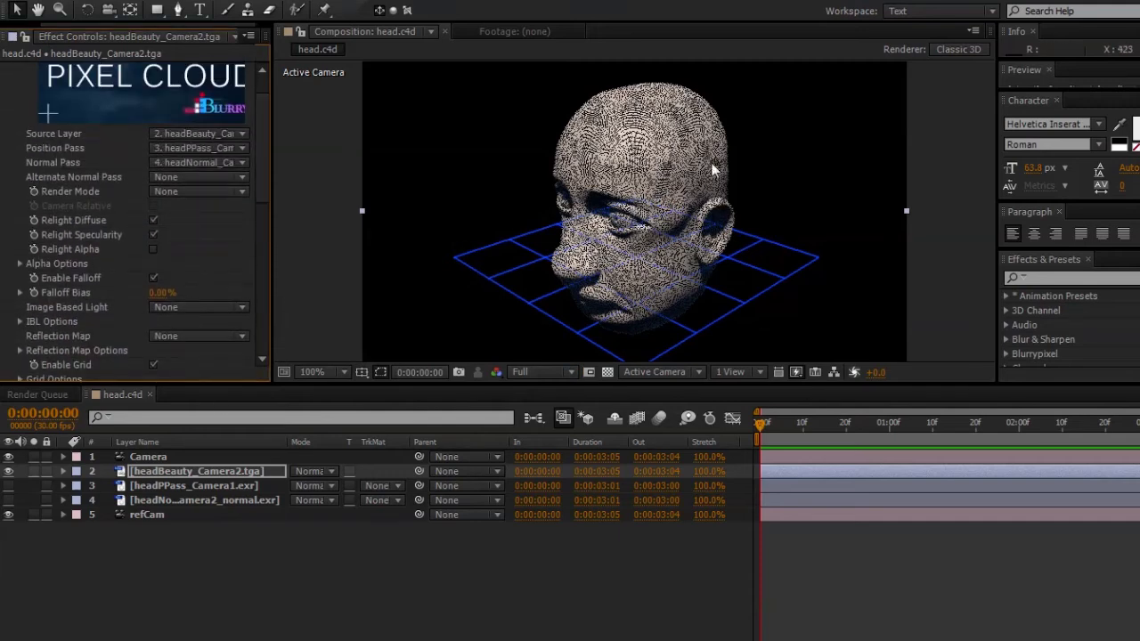
left_click(183, 194)
left_click(201, 229)
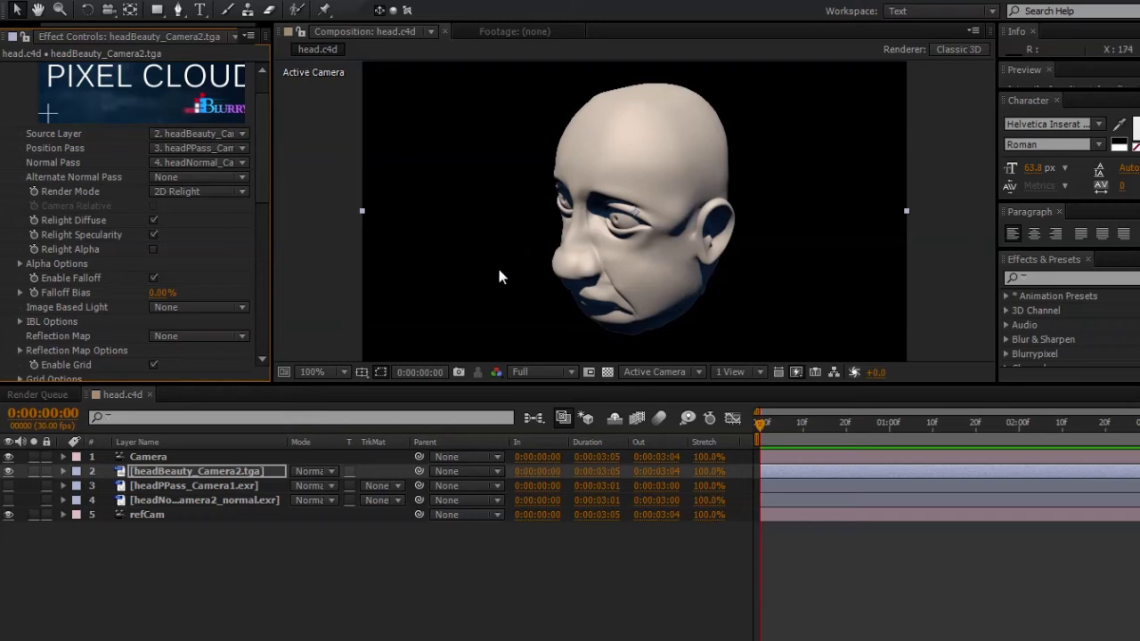
left_click(234, 191)
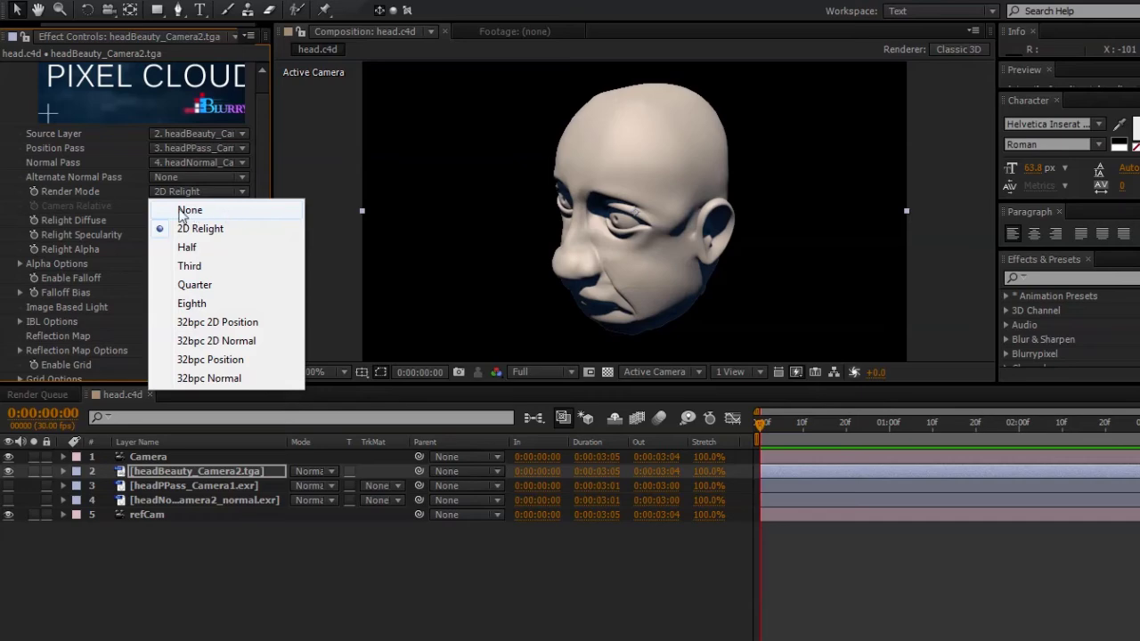
left_click(224, 287)
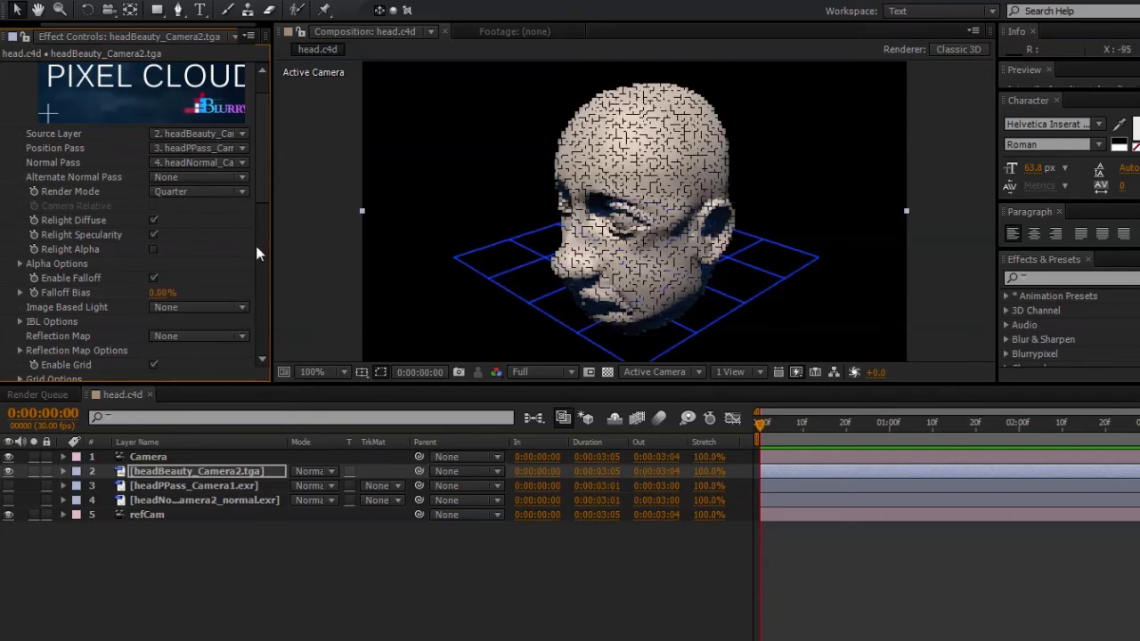
left_click(207, 191)
left_click(204, 210)
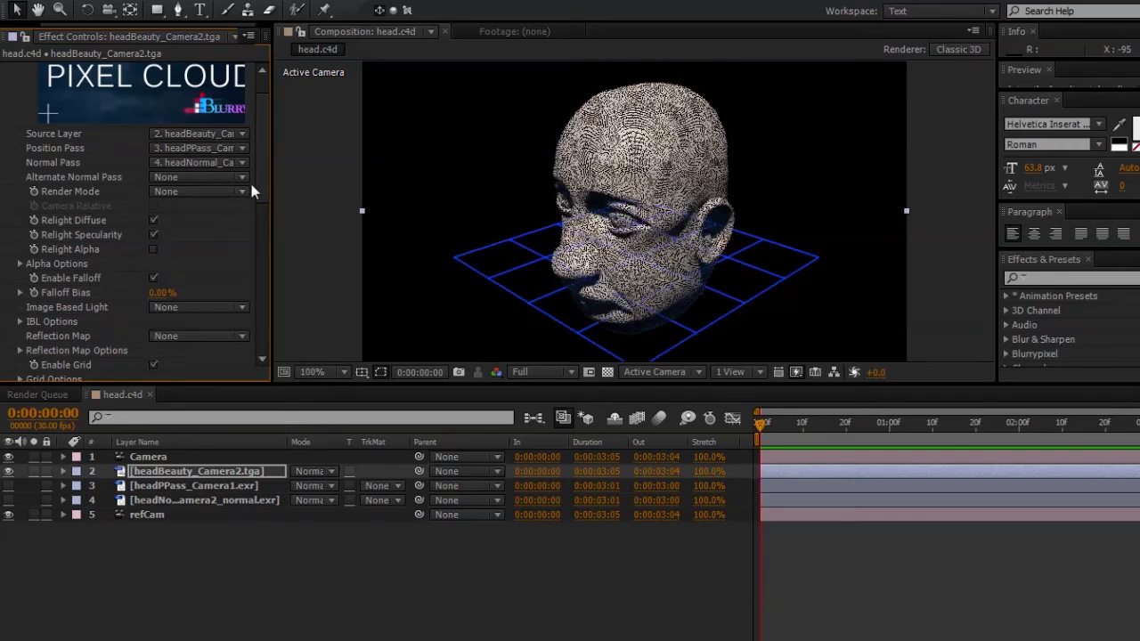
mouse_move(255, 187)
left_mouse_down()
mouse_move(257, 223)
mouse_move(256, 172)
left_mouse_up()
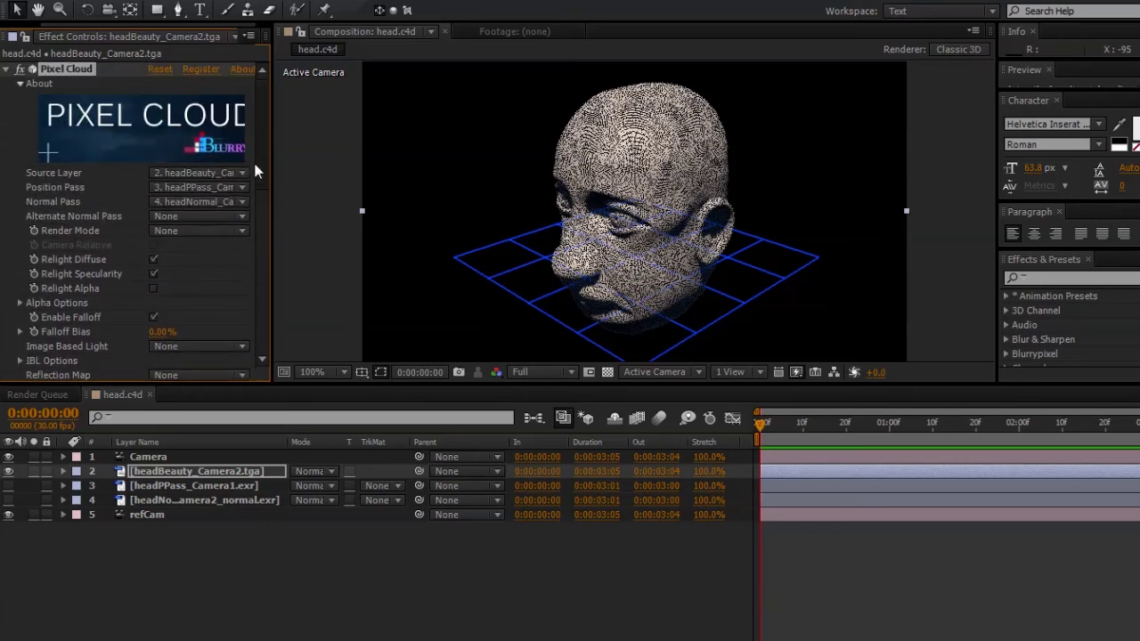
Create a new light layer, Light 1, with pure white colour and 100% intensity
right_click(243, 542)
mouse_move(312, 556)
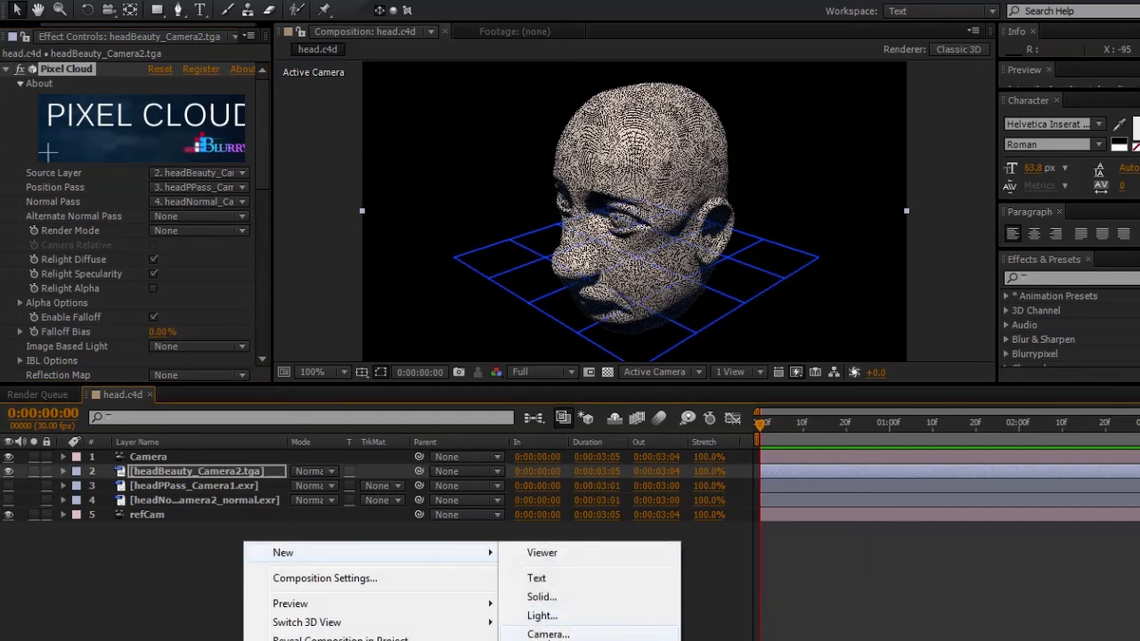
left_click(542, 616)
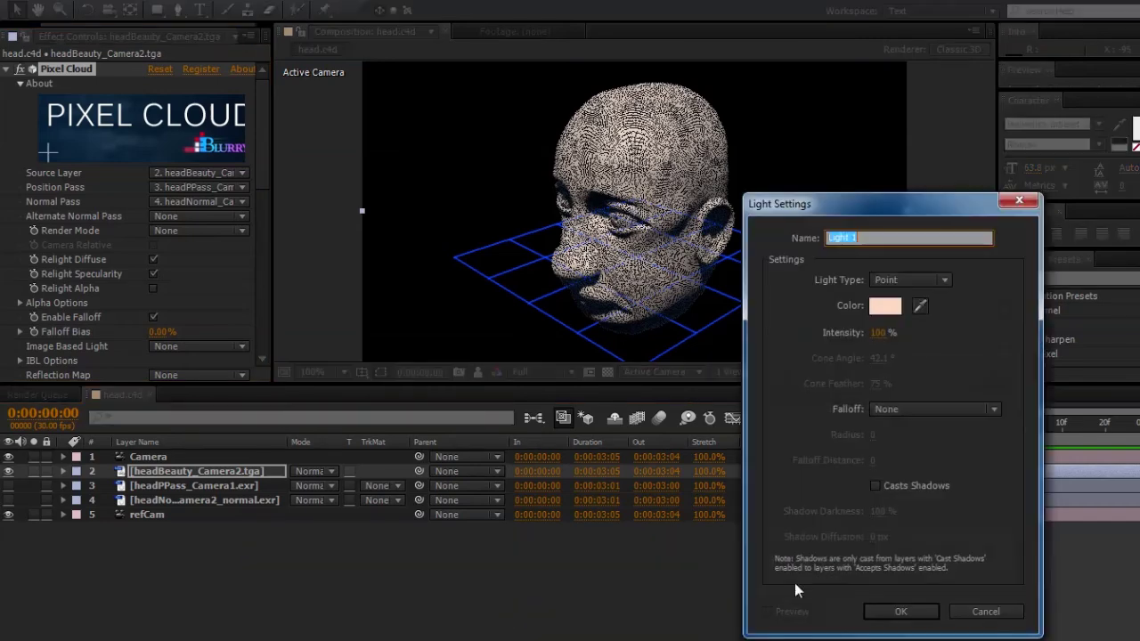
left_click(885, 306)
left_click_drag(229, 305, 128, 226)
key("Return")
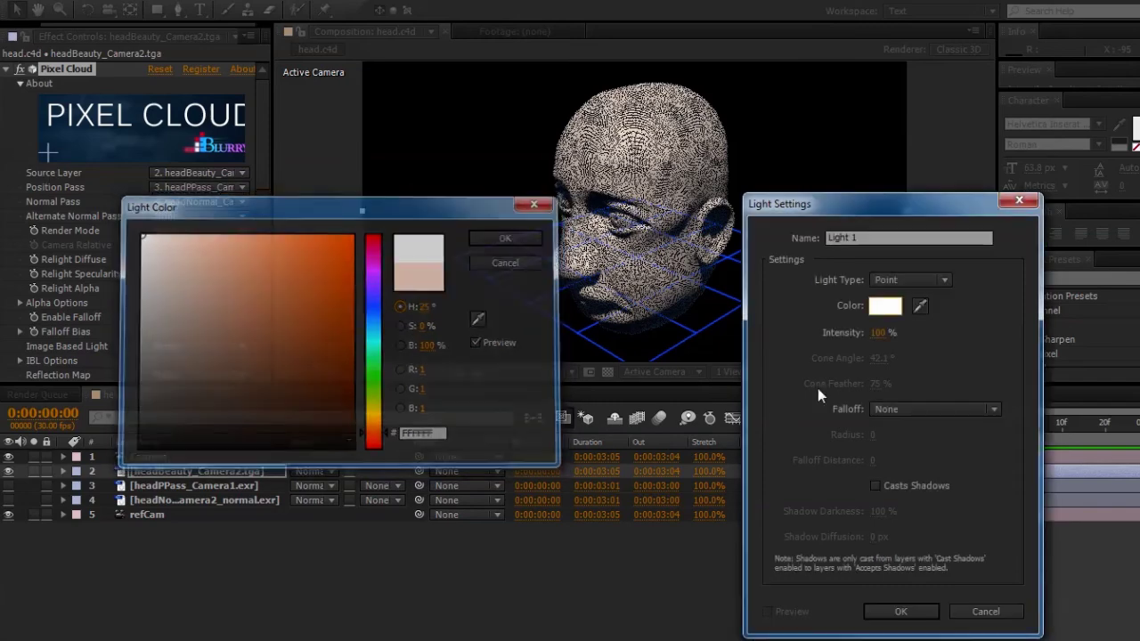
double_click(880, 332)
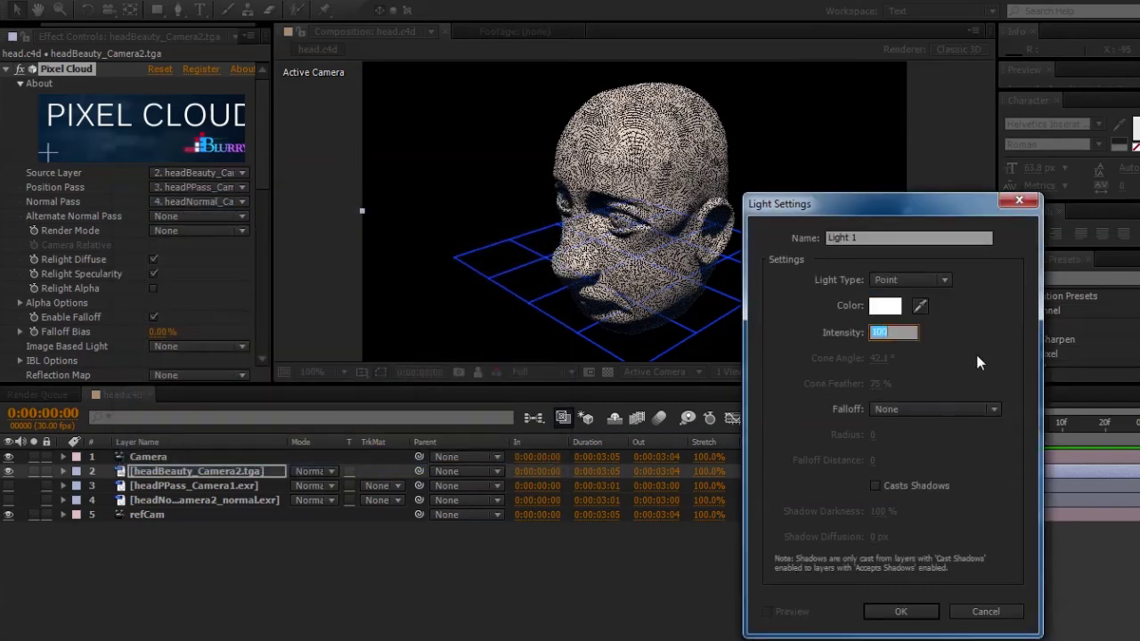
key("Return")
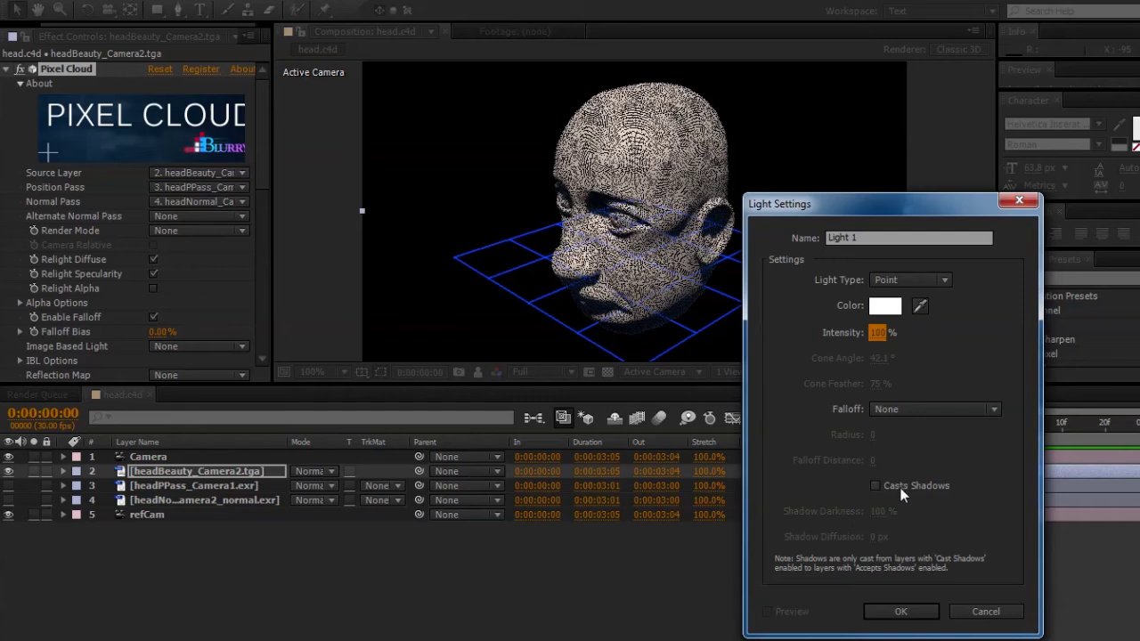
left_click(901, 611)
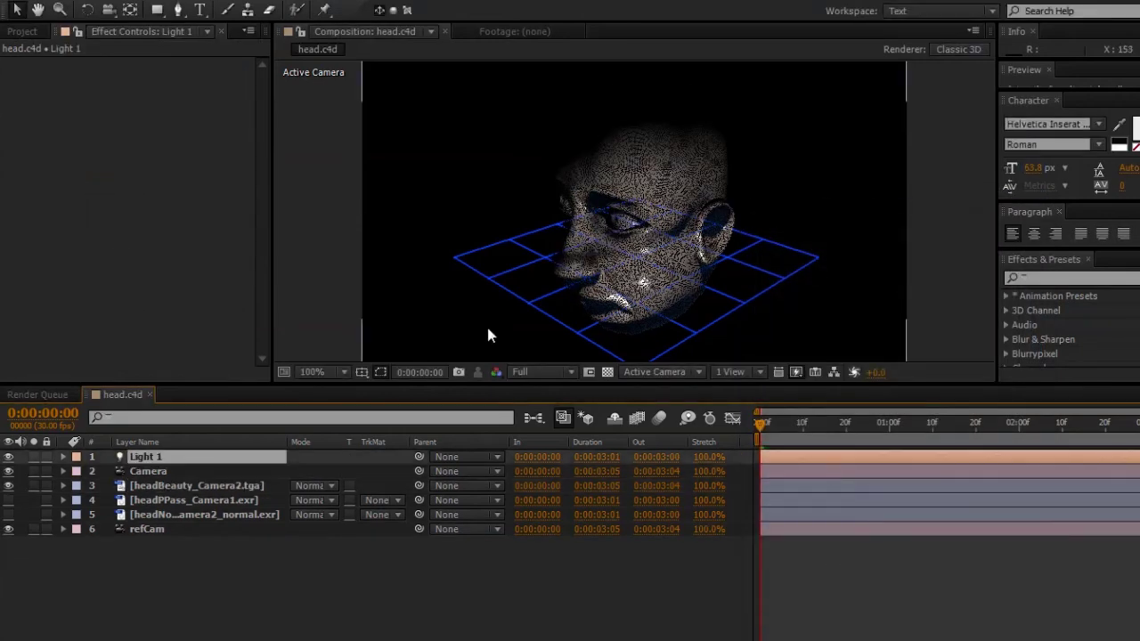
Show Light 1's Position and zero out its X and Y values
key("p")
left_click(312, 471)
type("0")
key("Tab")
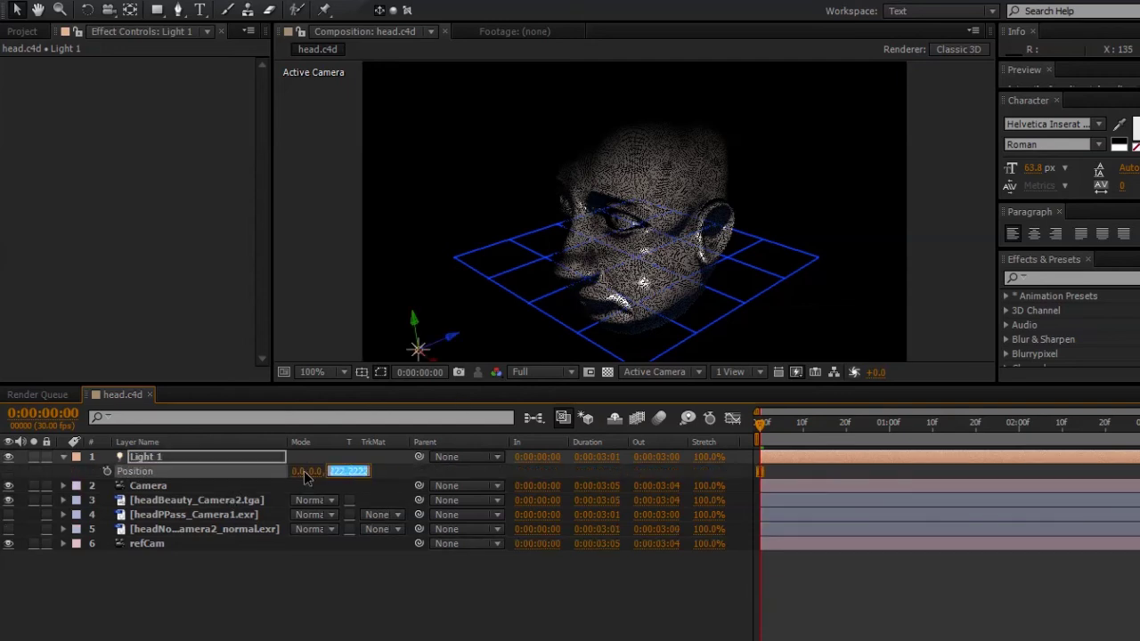
type("0")
key("Tab")
type("0")
key("Return")
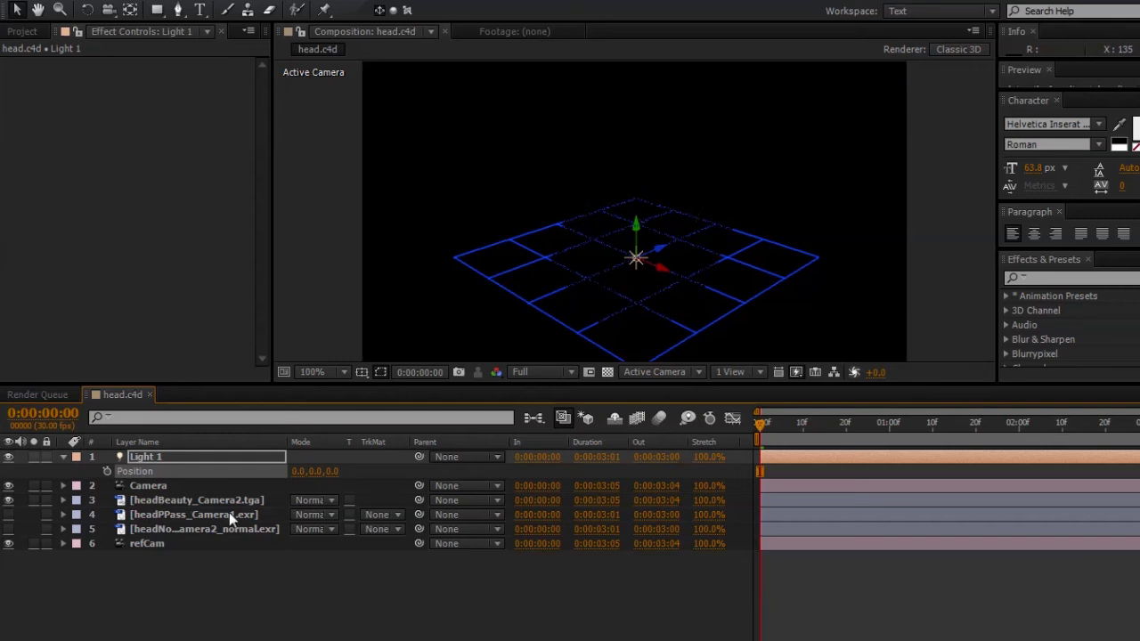
Reselect Light 1 and drag its Position left of the head to X -109
key("ctrl+a")
key("s")
key("s")
key("F2")
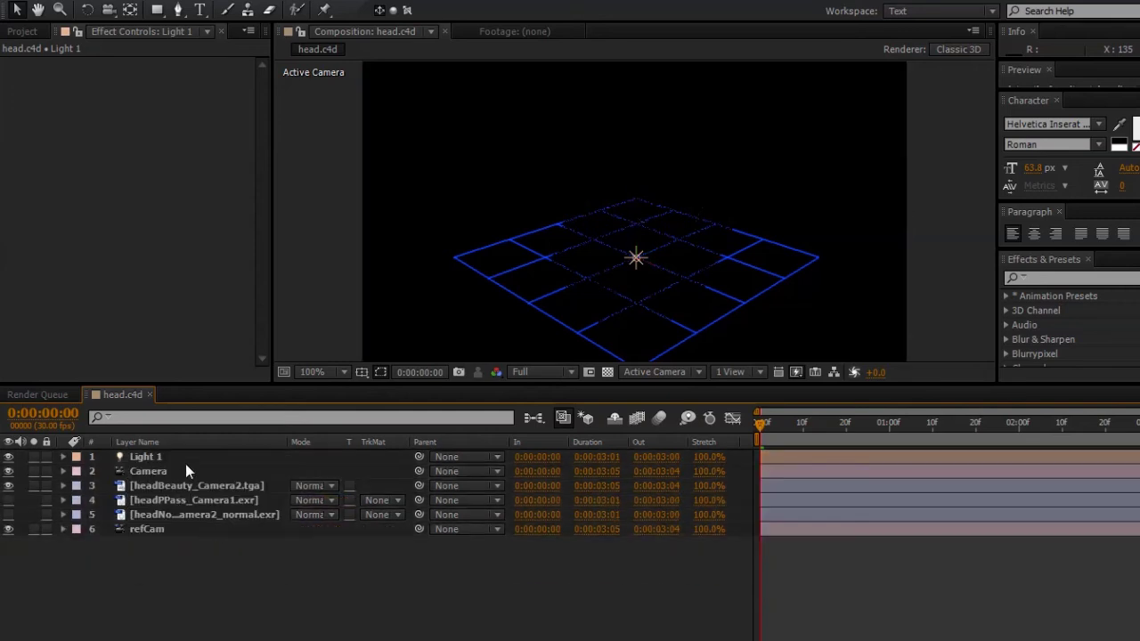
left_click(187, 459)
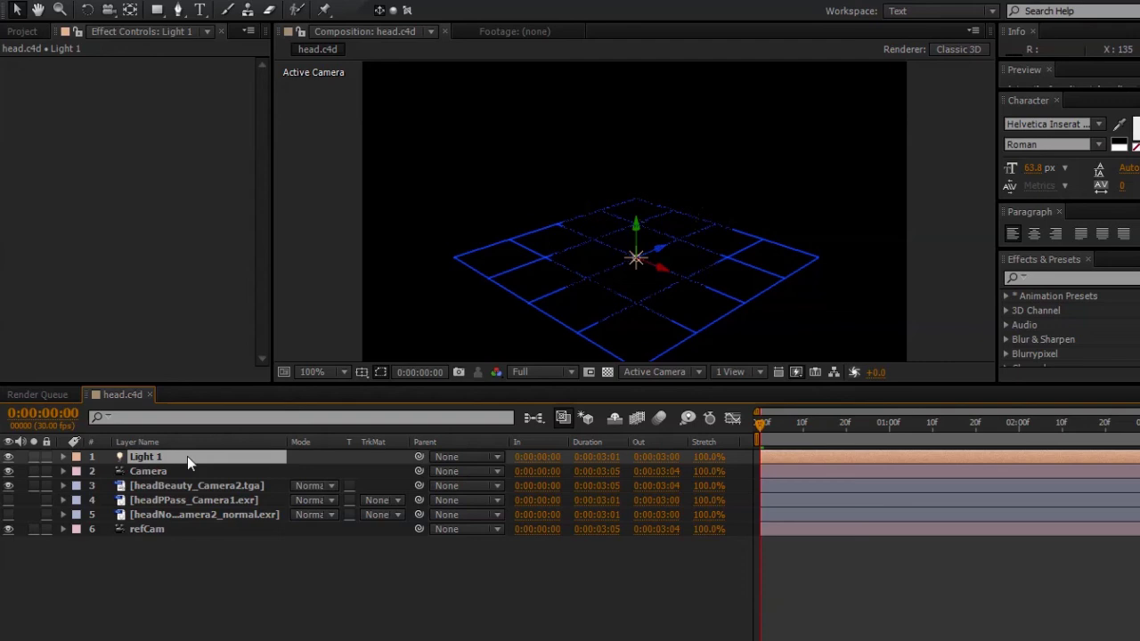
key("p")
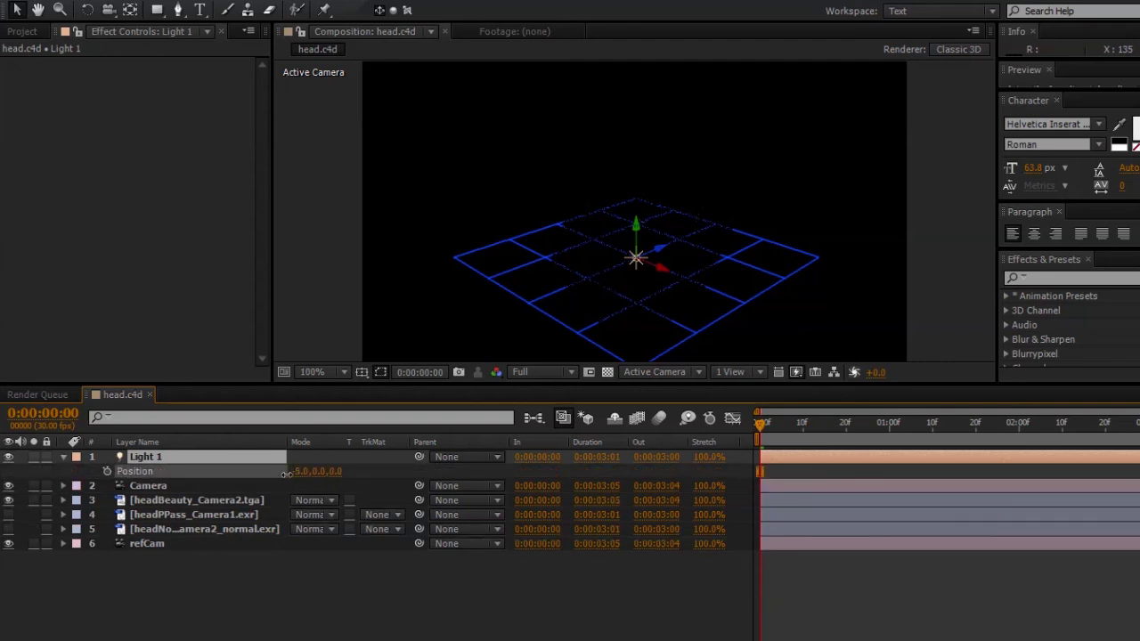
left_click_drag(287, 474, 274, 526)
left_click_drag(294, 481, 265, 486)
left_click_drag(771, 433, 906, 434)
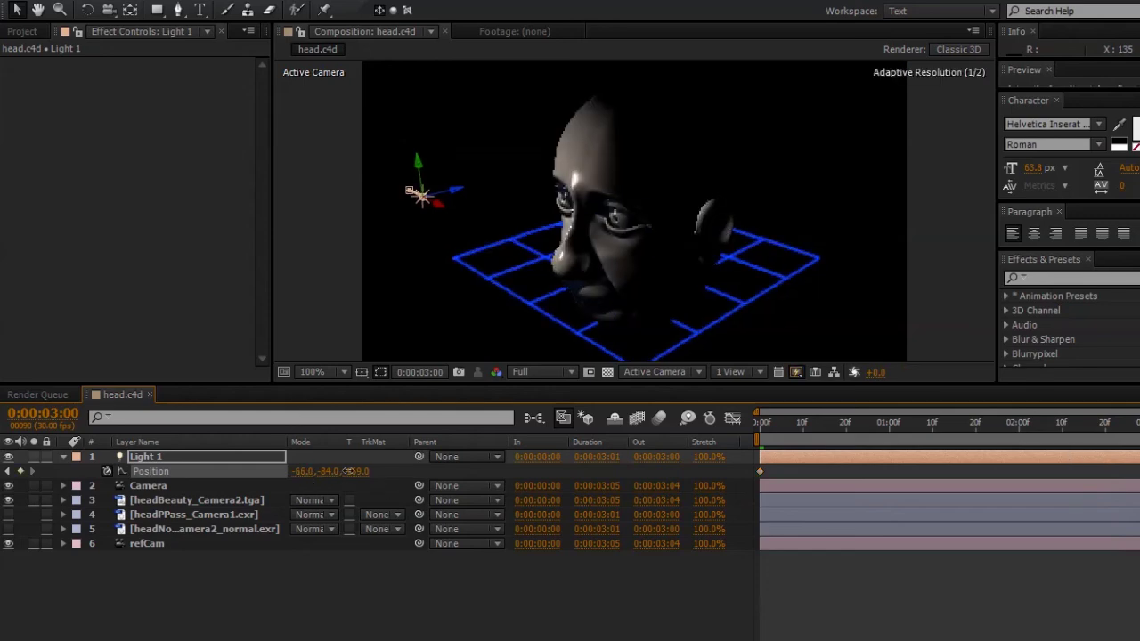
On the headBeauty layer, switch Pixel Cloud's Render Mode to 2D Relight
left_click(149, 500)
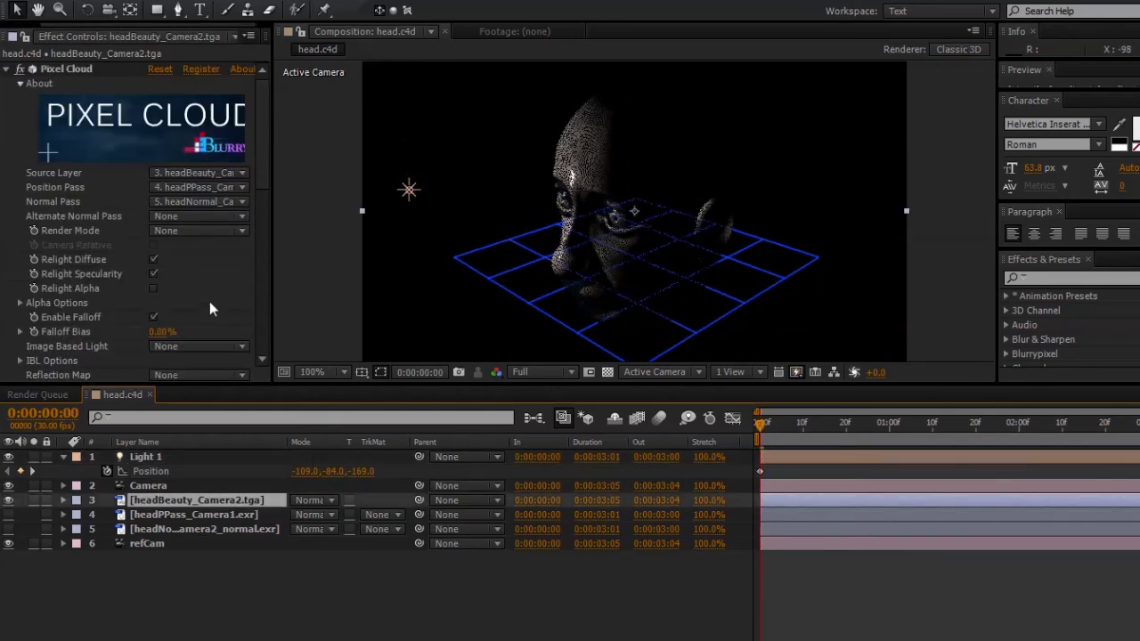
left_click(239, 233)
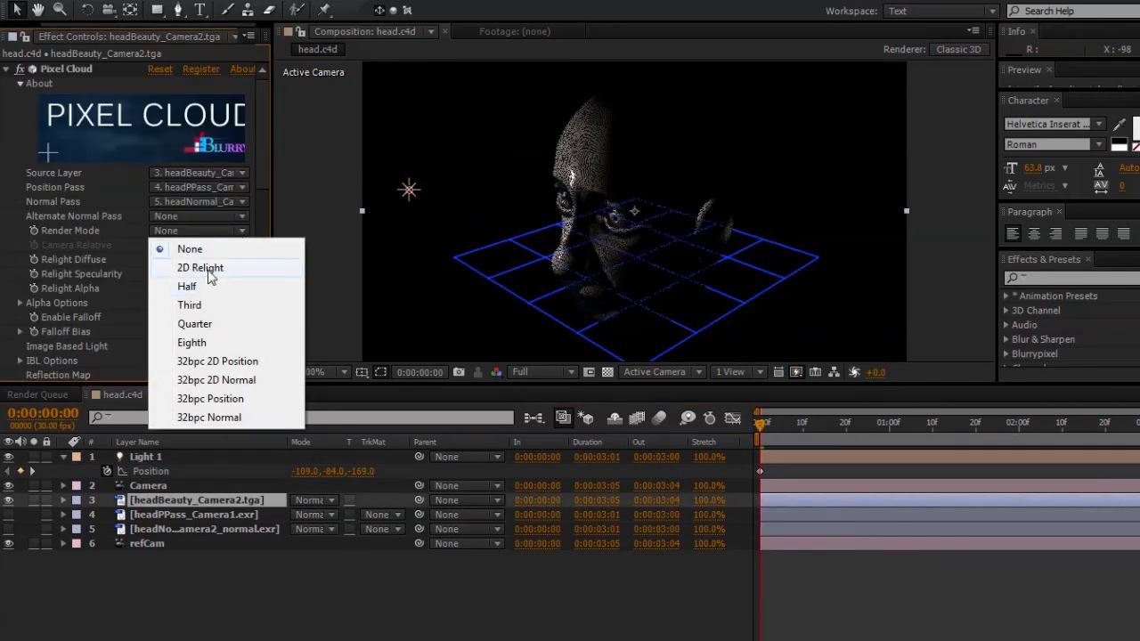
left_click(201, 268)
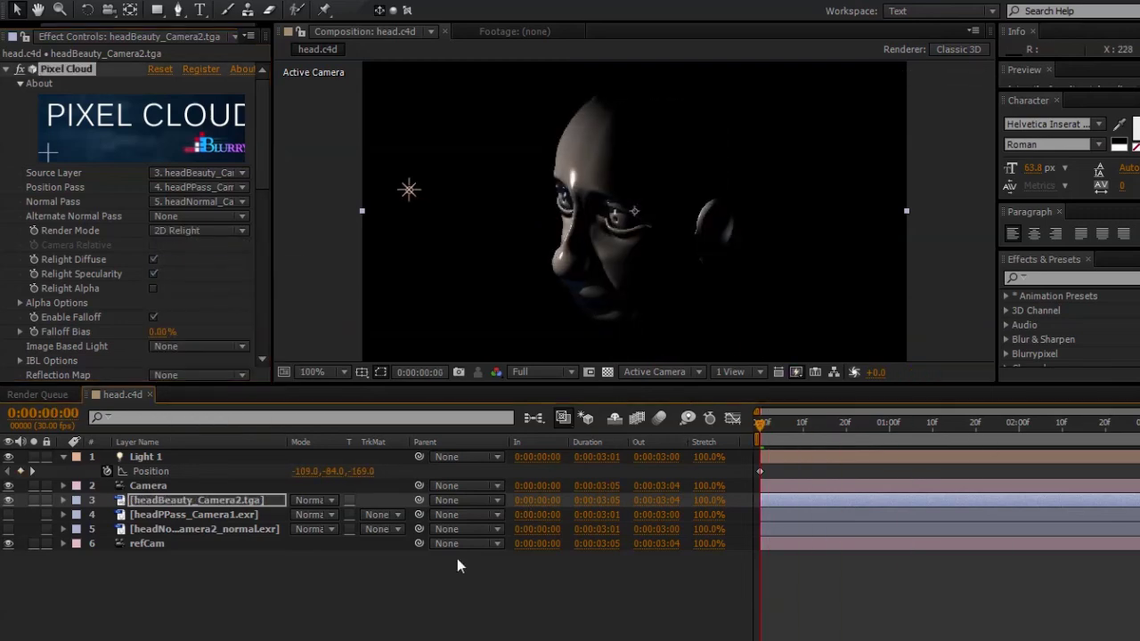